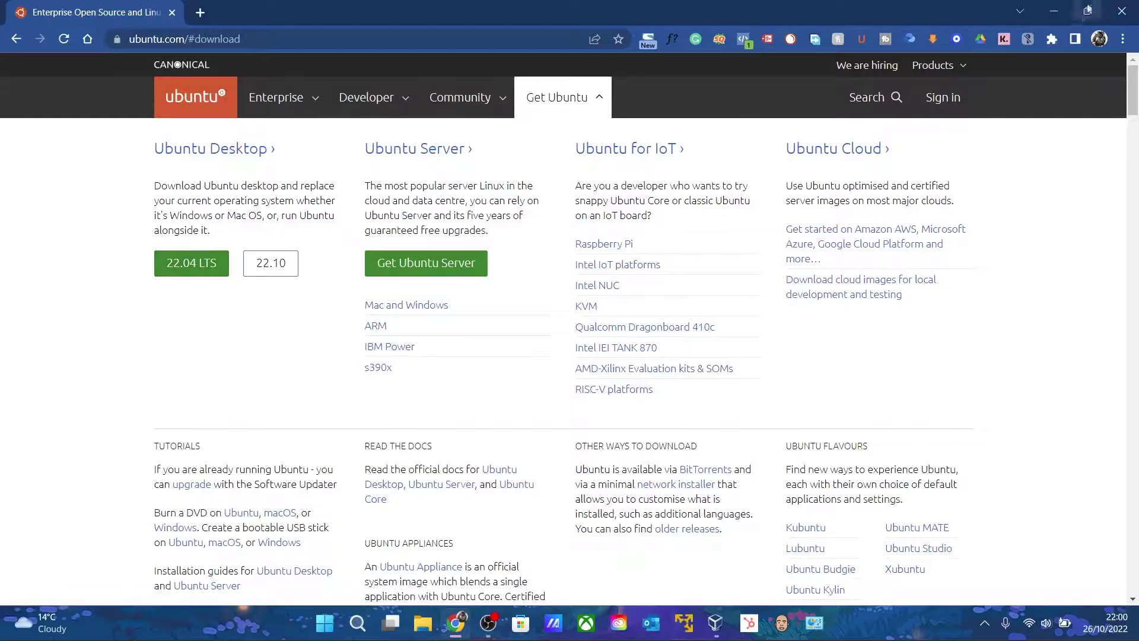
Minimize the Chrome window showing the Ubuntu Desktop 22.04 LTS download page
{"action": "left_click", "coordinate": [1054, 11]}
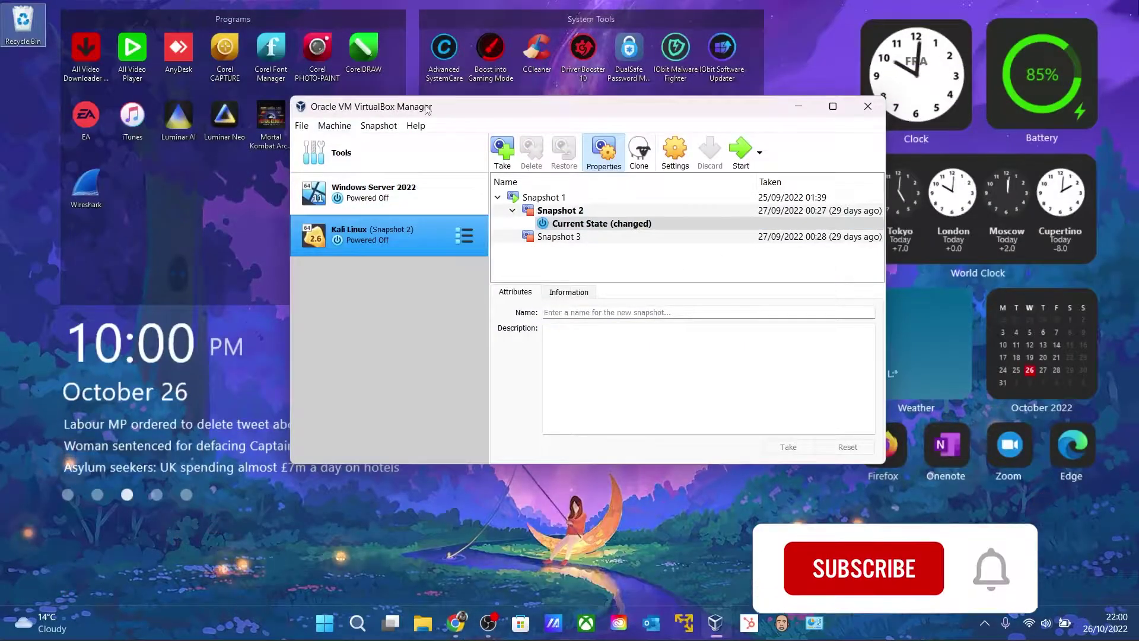
Start a new virtual machine from Tools and name it Ubuntu
{"action": "left_click_drag", "start_coordinate": [426, 110], "coordinate": [402, 165]}
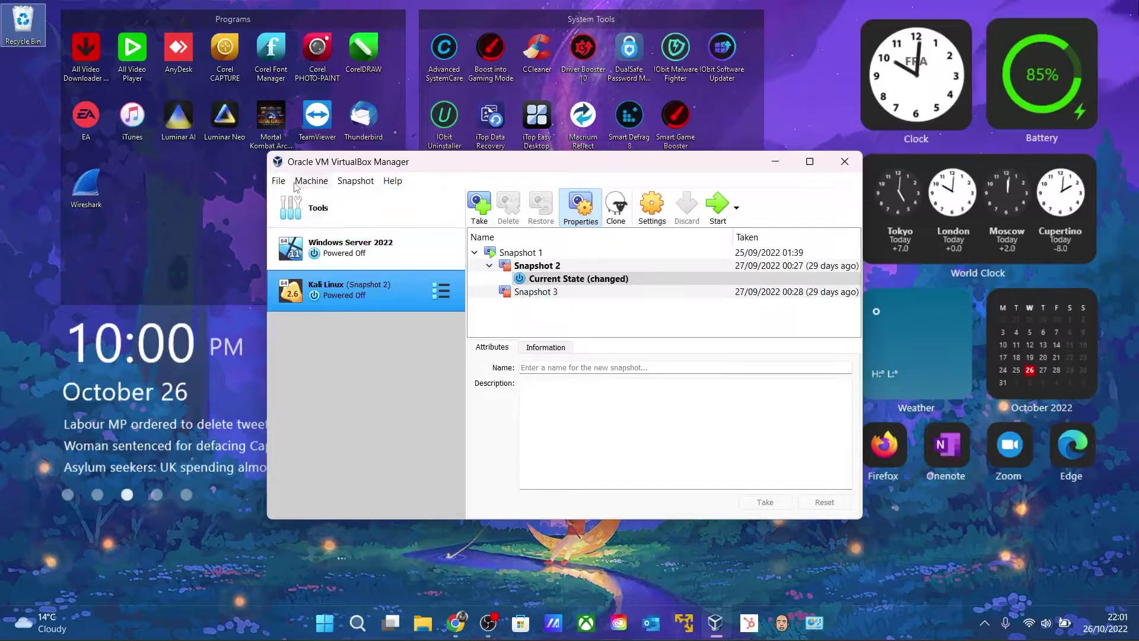
{"action": "left_click", "coordinate": [279, 194]}
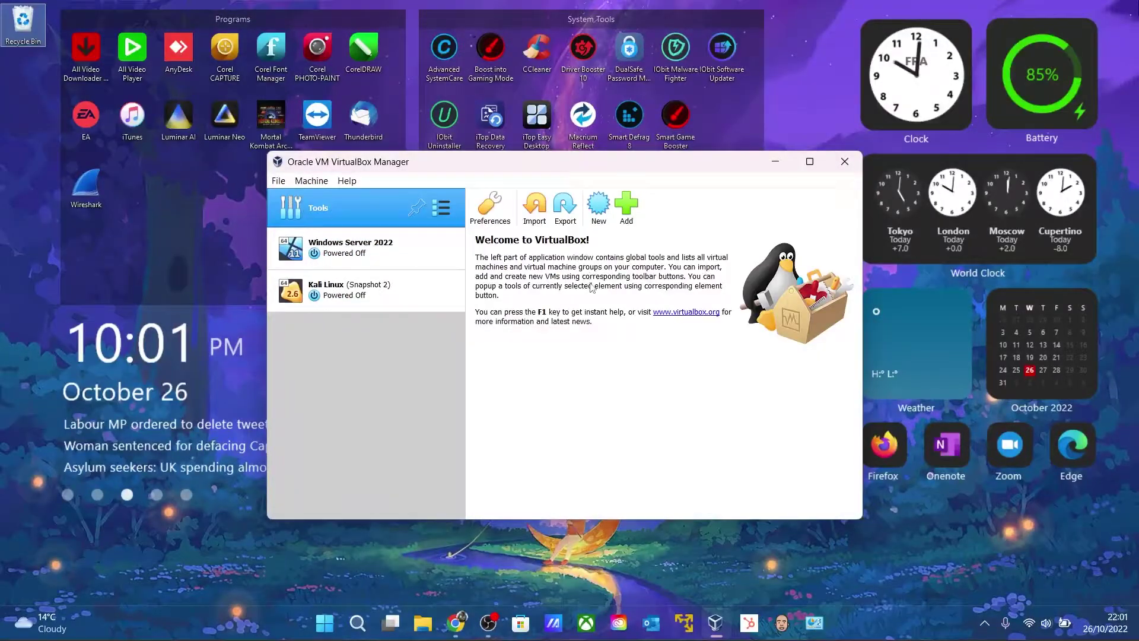
{"action": "left_click", "coordinate": [598, 204]}
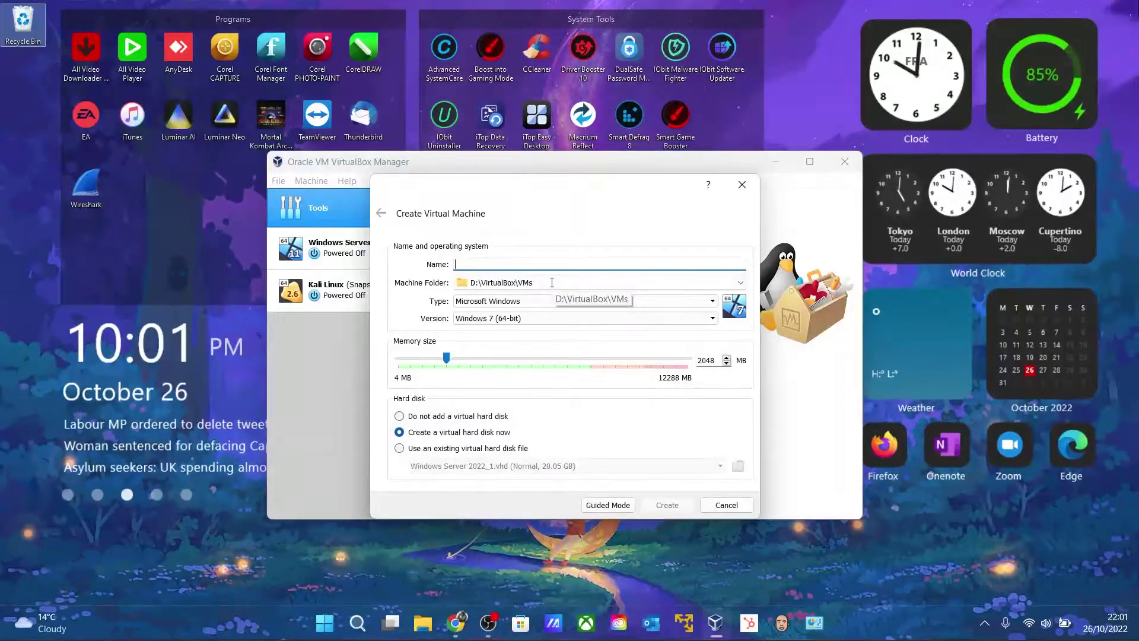
{"action": "type", "text": "Ub"}
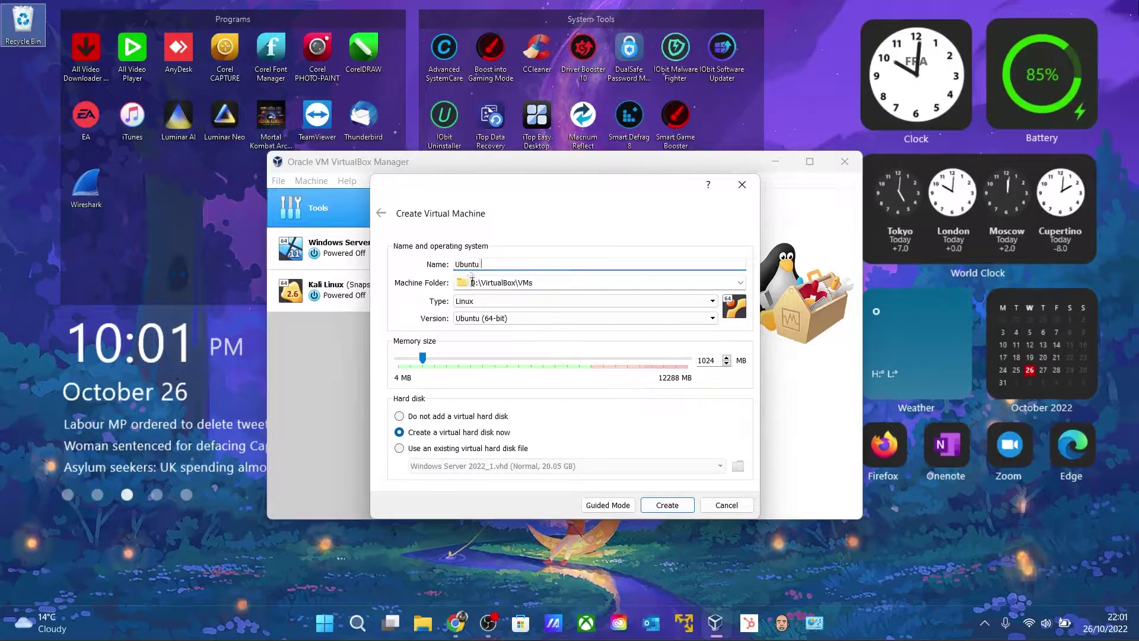
{"action": "type", "text": "untu"}
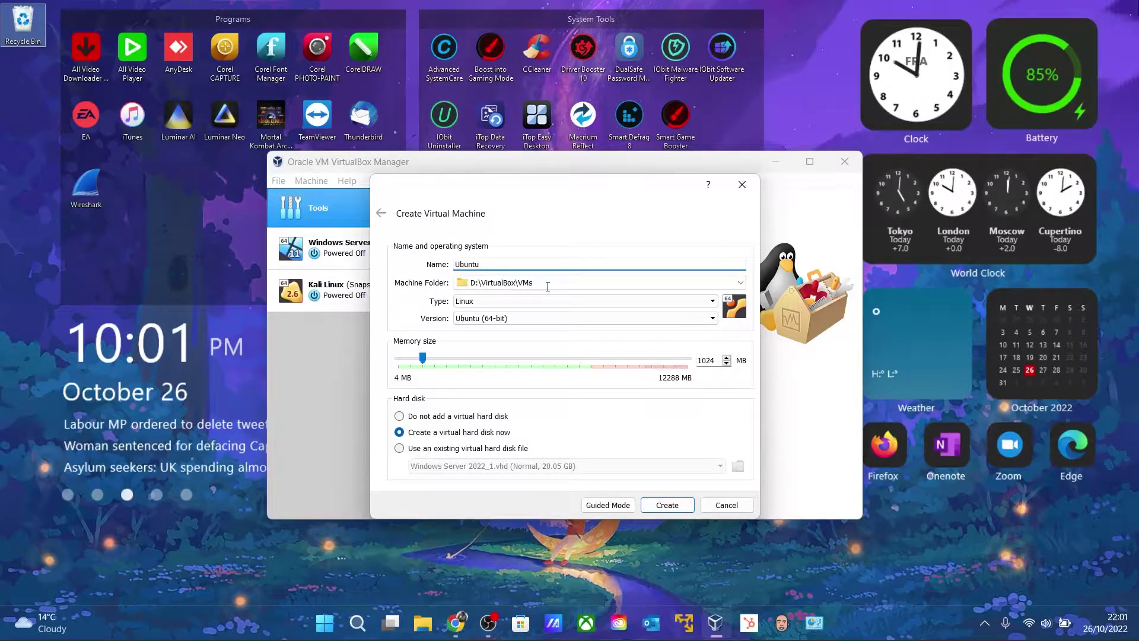
Set the machine folder to D:\VMs
{"action": "left_click", "coordinate": [547, 286]}
{"action": "left_click", "coordinate": [740, 283]}
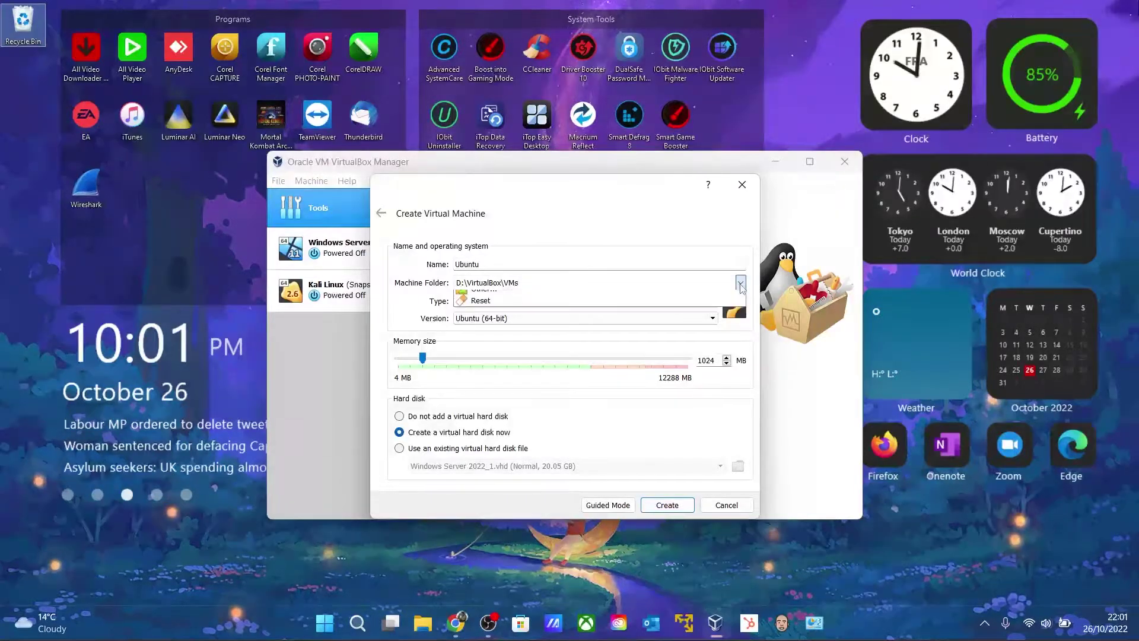
{"action": "left_click", "coordinate": [492, 291]}
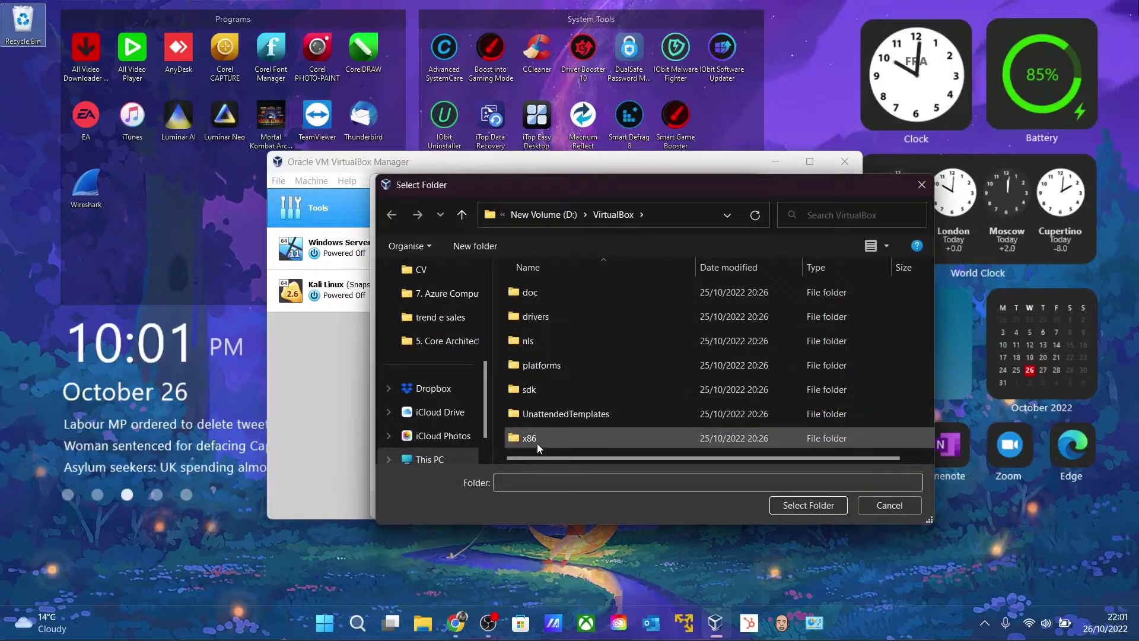
{"action": "left_click", "coordinate": [537, 214]}
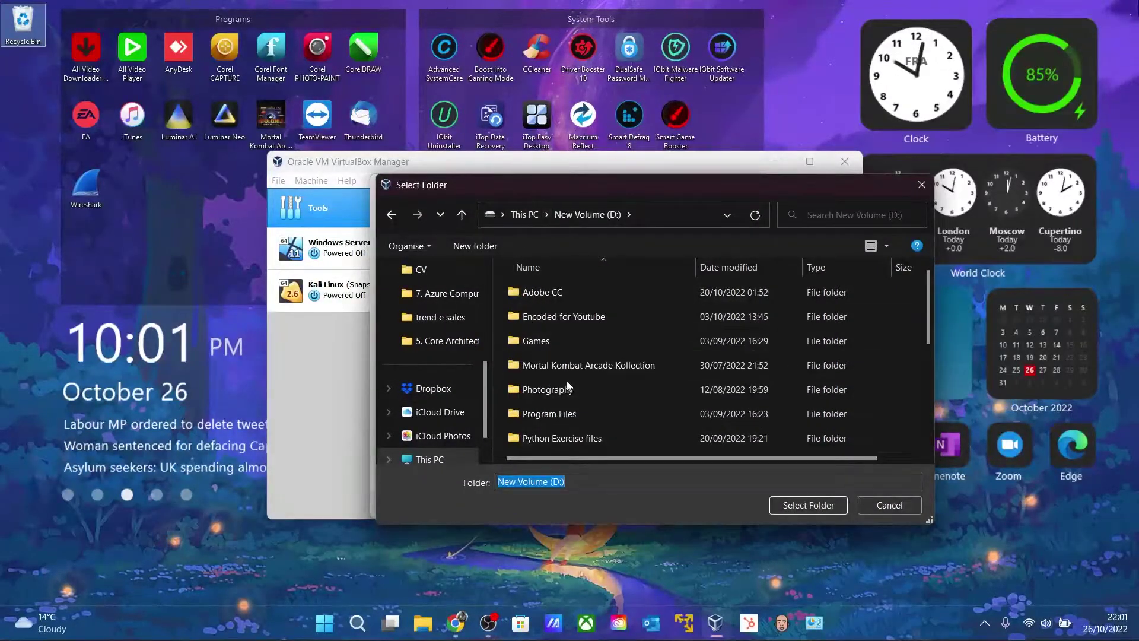
{"action": "scroll", "coordinate": [567, 386], "scroll_direction": "down", "scroll_amount": 5}
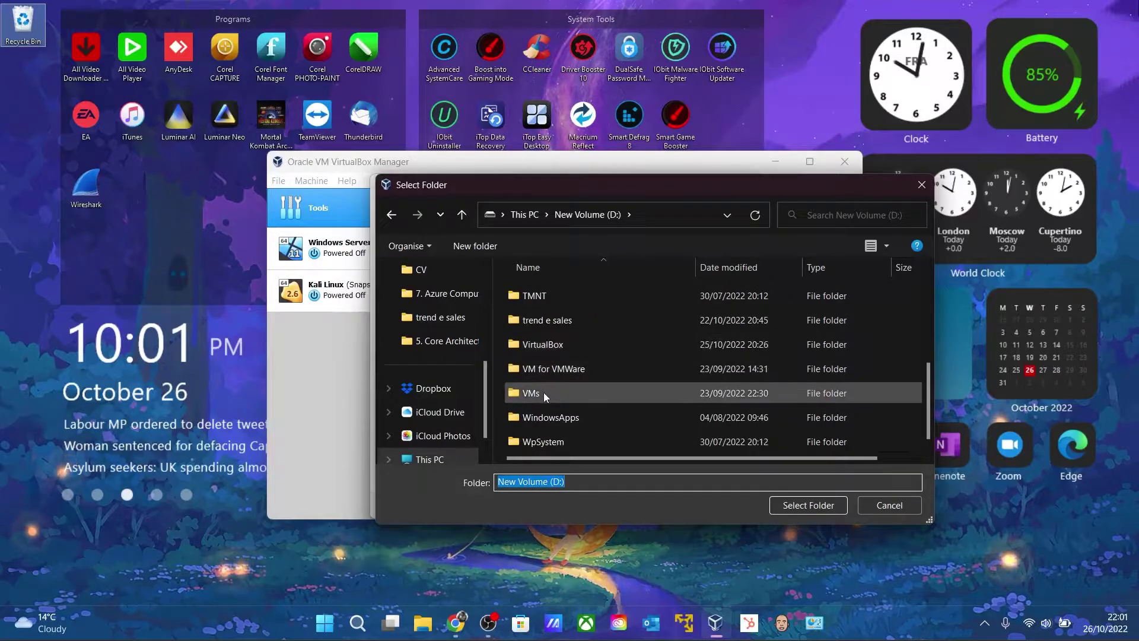
{"action": "double_click", "coordinate": [543, 393]}
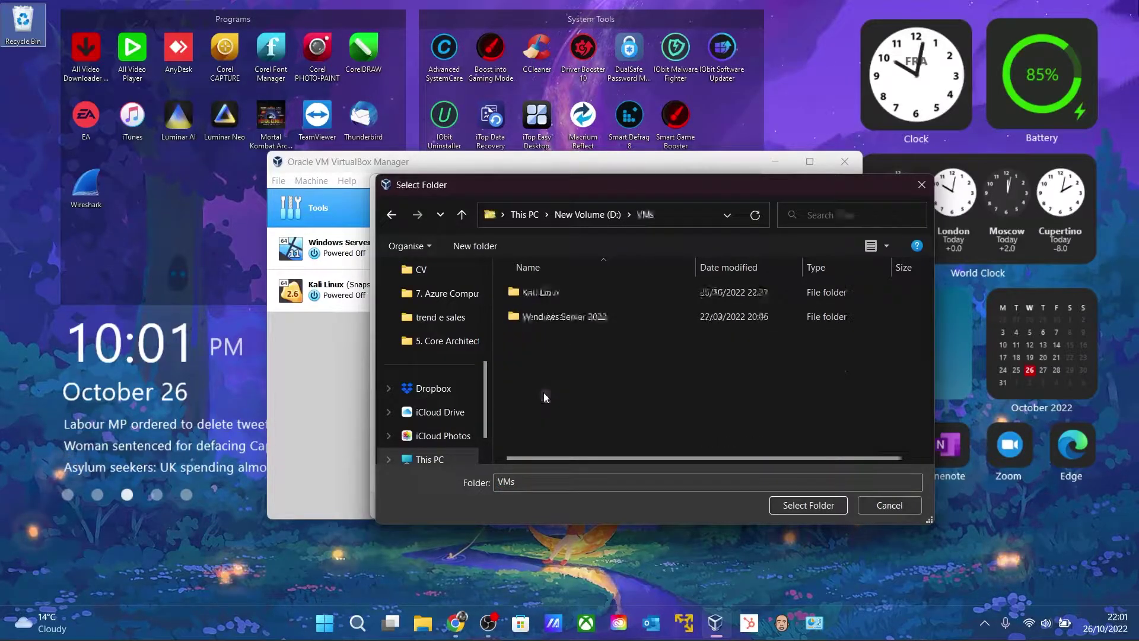
{"action": "left_click", "coordinate": [808, 505]}
Keep the type as Linux and the version as Ubuntu (64-bit)
{"action": "left_click", "coordinate": [468, 302]}
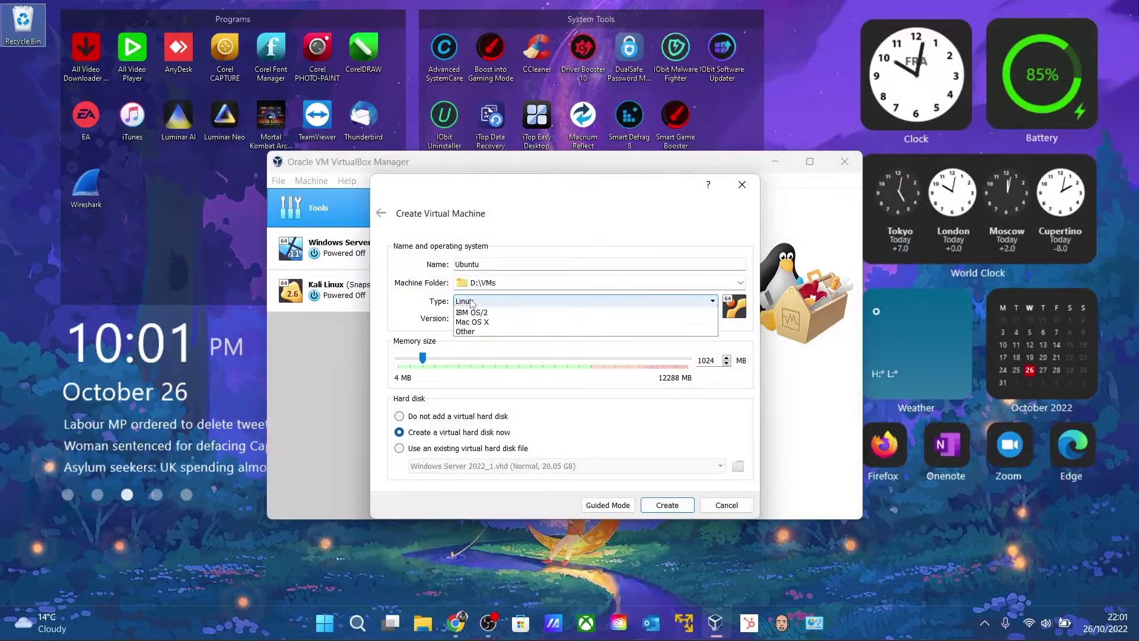
{"action": "left_click", "coordinate": [469, 302]}
{"action": "left_click", "coordinate": [488, 319]}
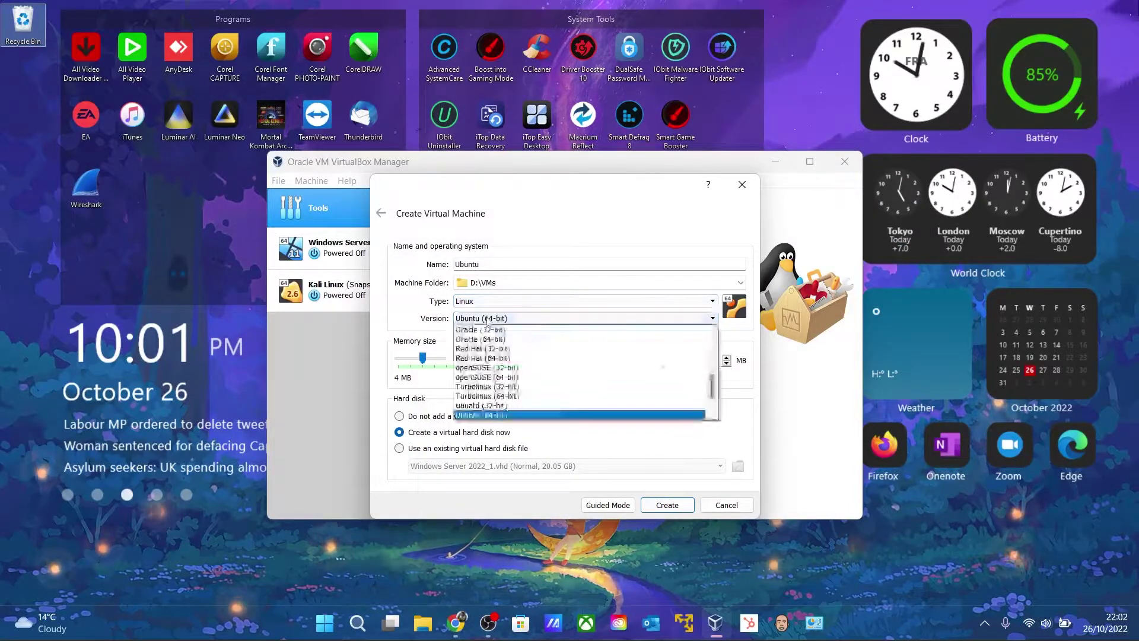
{"action": "left_click", "coordinate": [488, 320]}
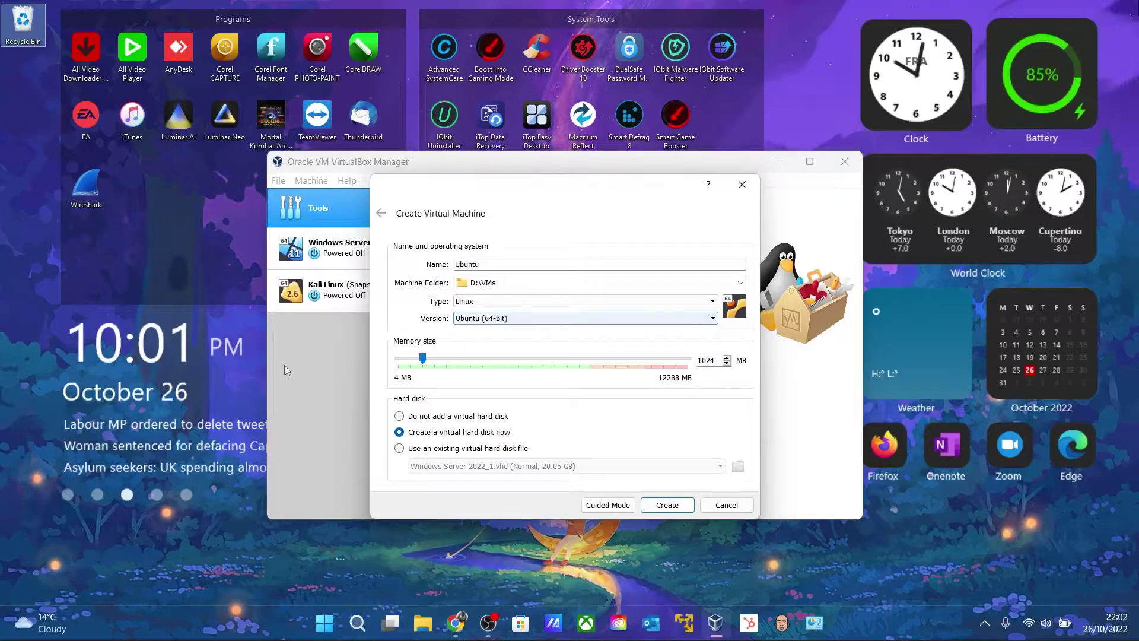
Allocate 4096 MB of memory and a 29.67 GB VHD disk, then create the VM
{"action": "left_click_drag", "start_coordinate": [424, 358], "coordinate": [496, 361]}
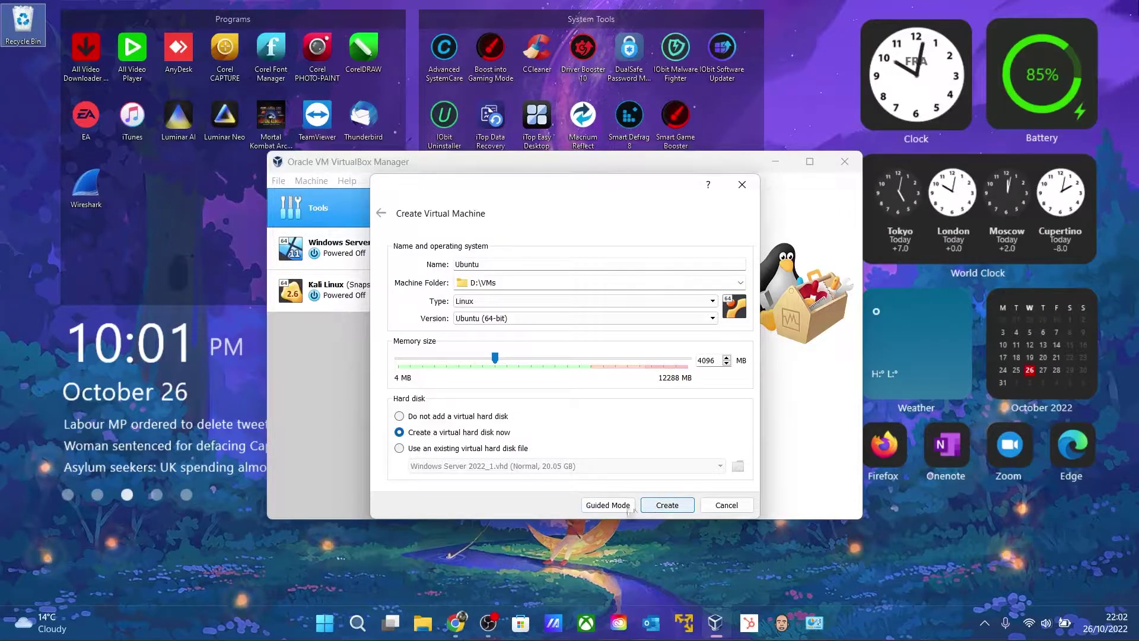
{"action": "key", "text": "Return"}
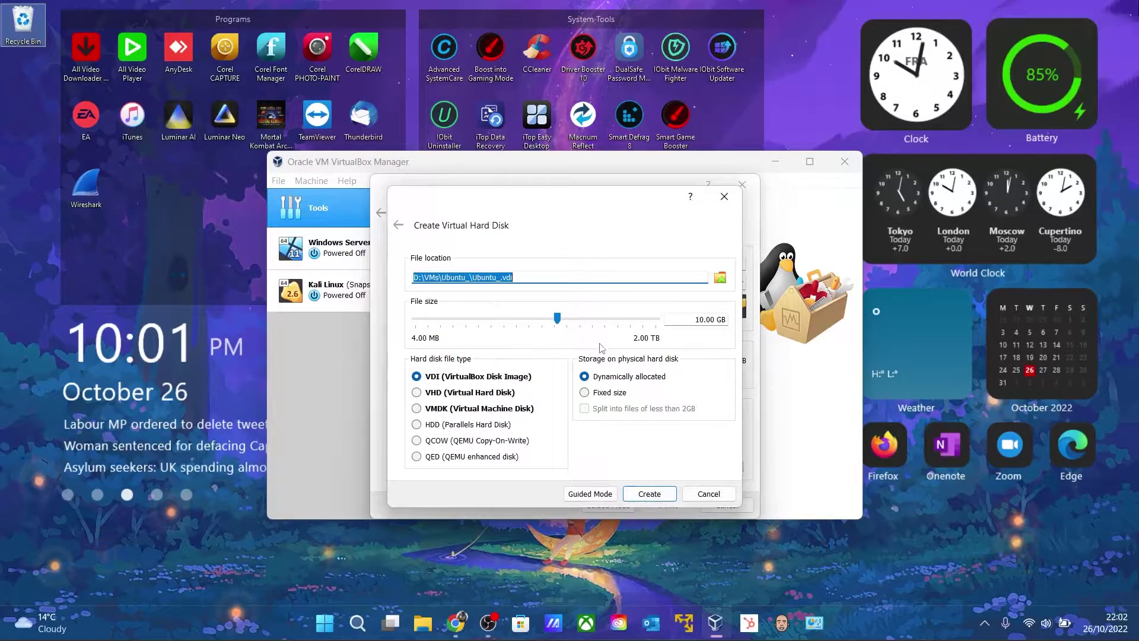
{"action": "left_click_drag", "start_coordinate": [553, 323], "coordinate": [582, 323]}
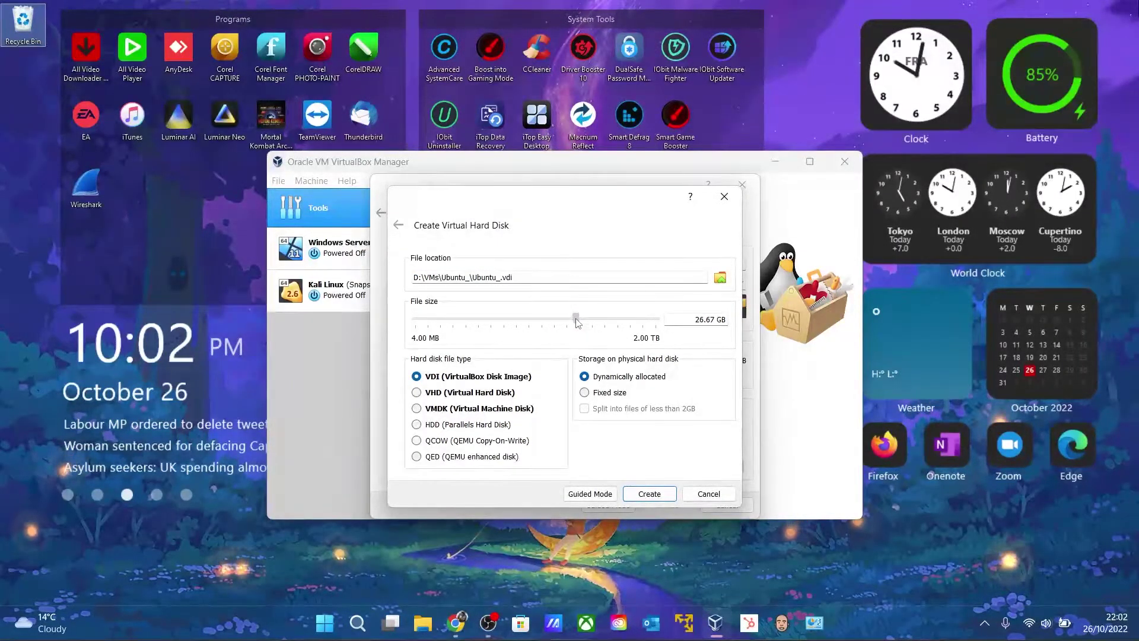
{"action": "mouse_move", "coordinate": [581, 321]}
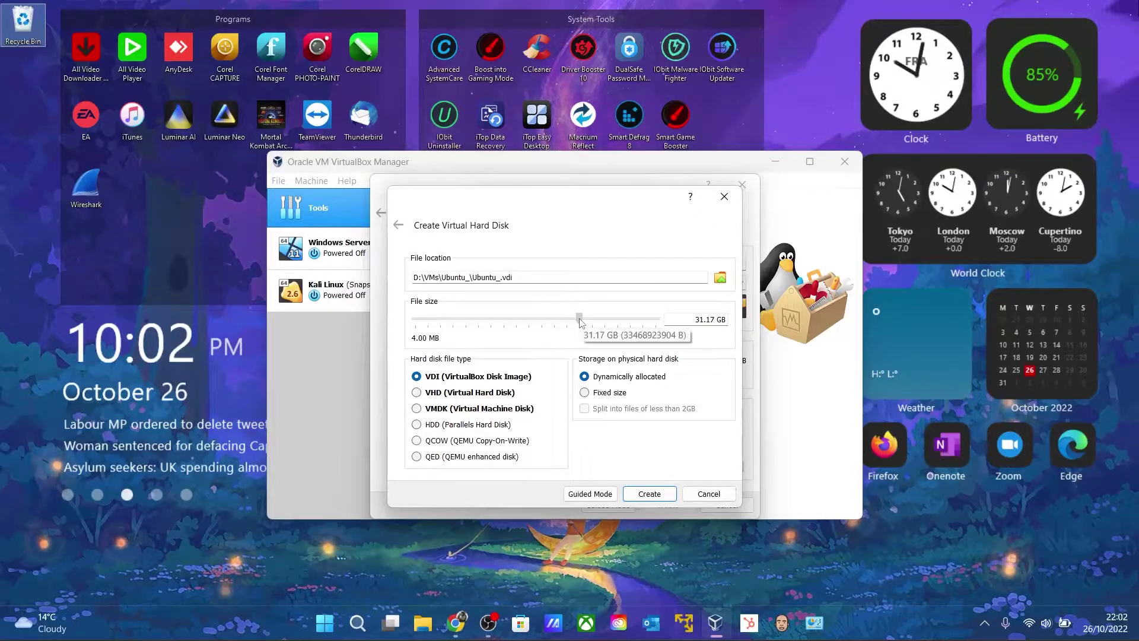
{"action": "left_click_drag", "start_coordinate": [580, 321], "coordinate": [580, 322]}
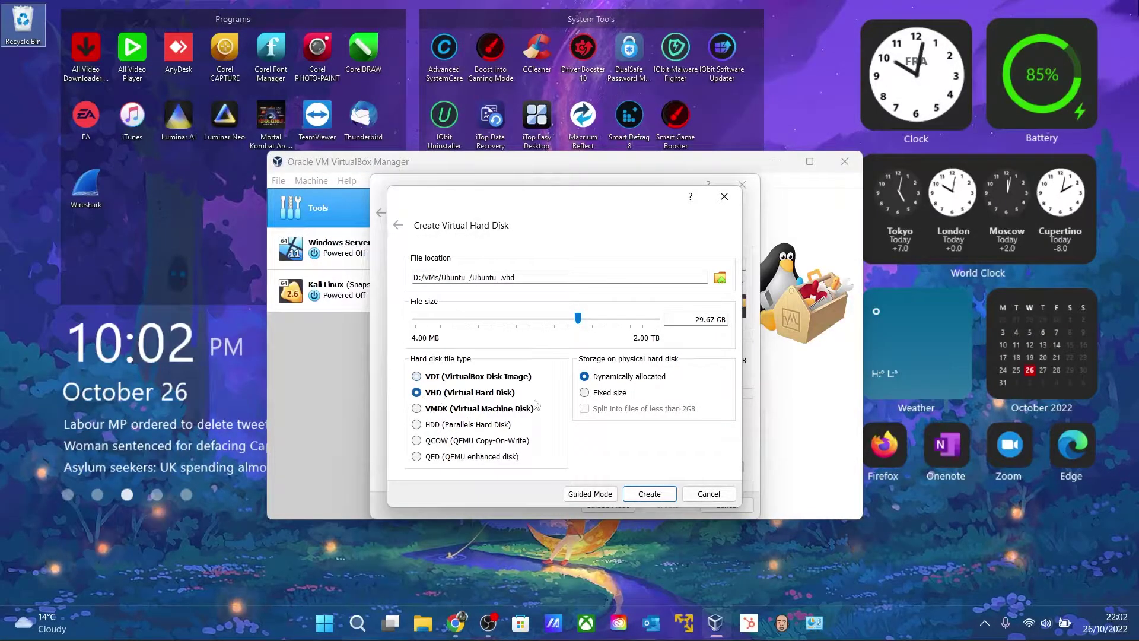
{"action": "left_click", "coordinate": [627, 496]}
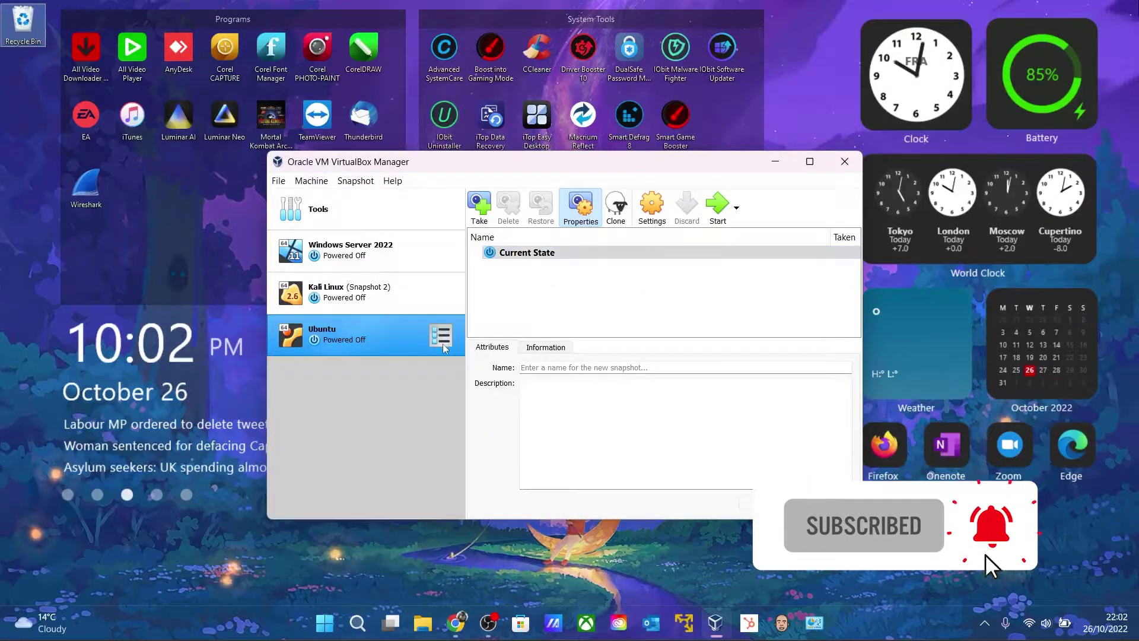
Open the Ubuntu VM's settings and review the General Advanced and Disk Encryption tabs
{"action": "right_click", "coordinate": [389, 336]}
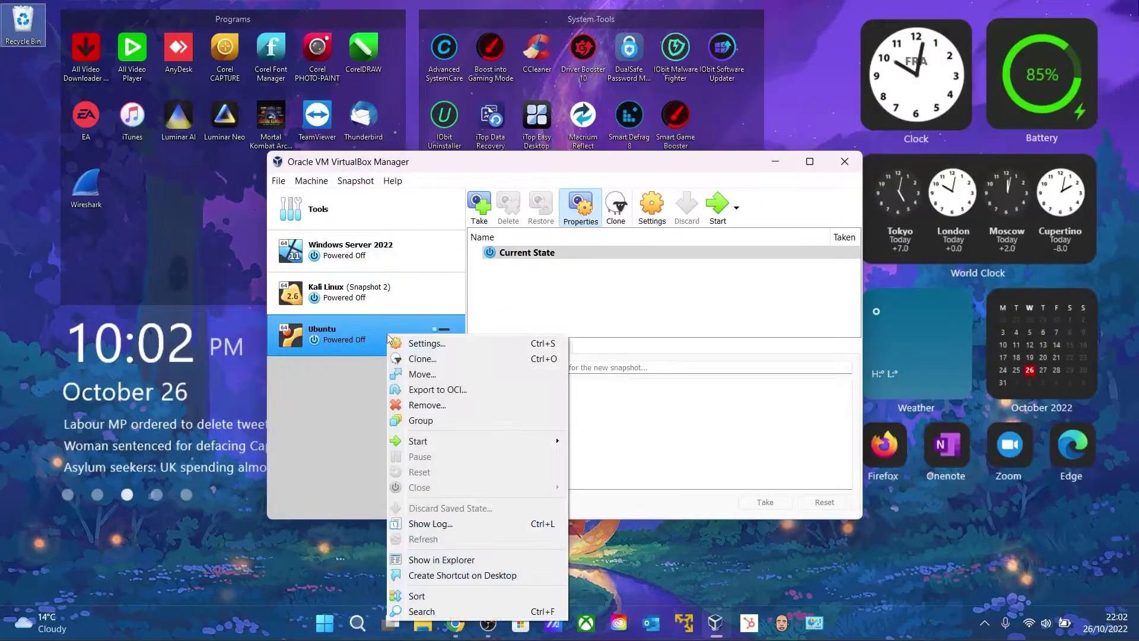
{"action": "left_click", "coordinate": [411, 341]}
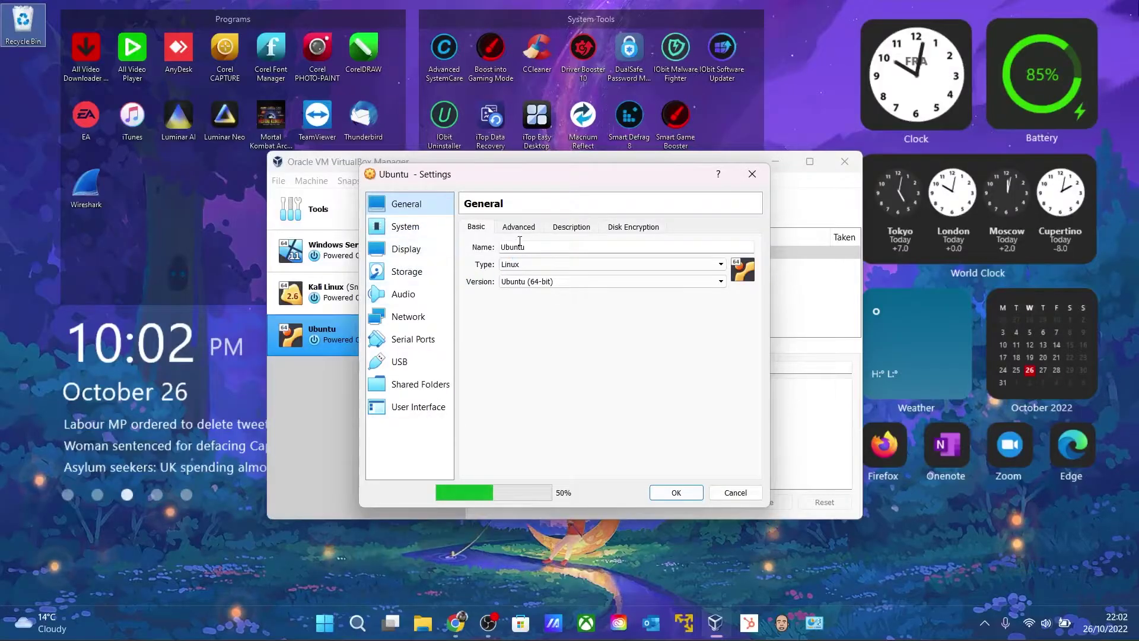
{"action": "left_click", "coordinate": [519, 227]}
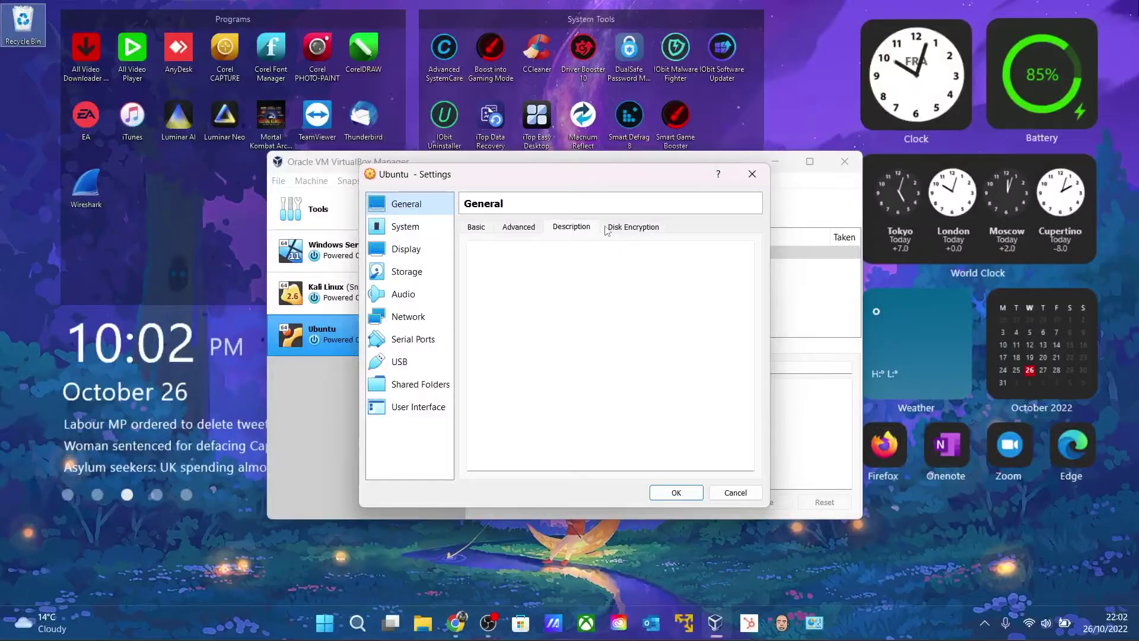
{"action": "left_click", "coordinate": [634, 226]}
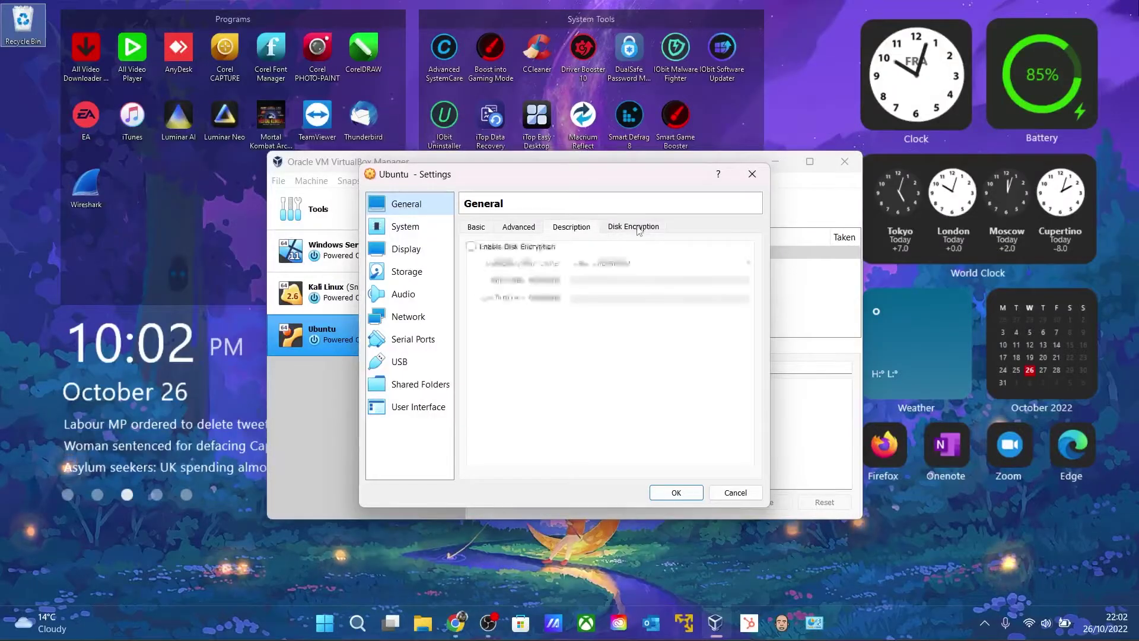
{"action": "left_click", "coordinate": [475, 227]}
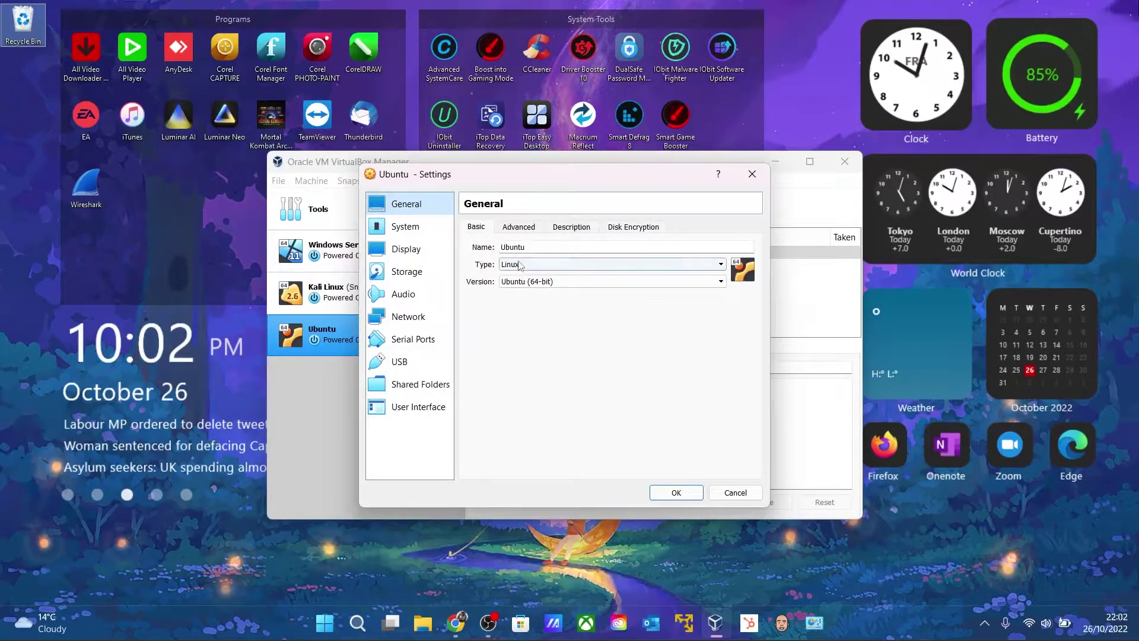
Set the VM to 2 processors under System > Processor, then go to Storage
{"action": "left_click", "coordinate": [405, 227]}
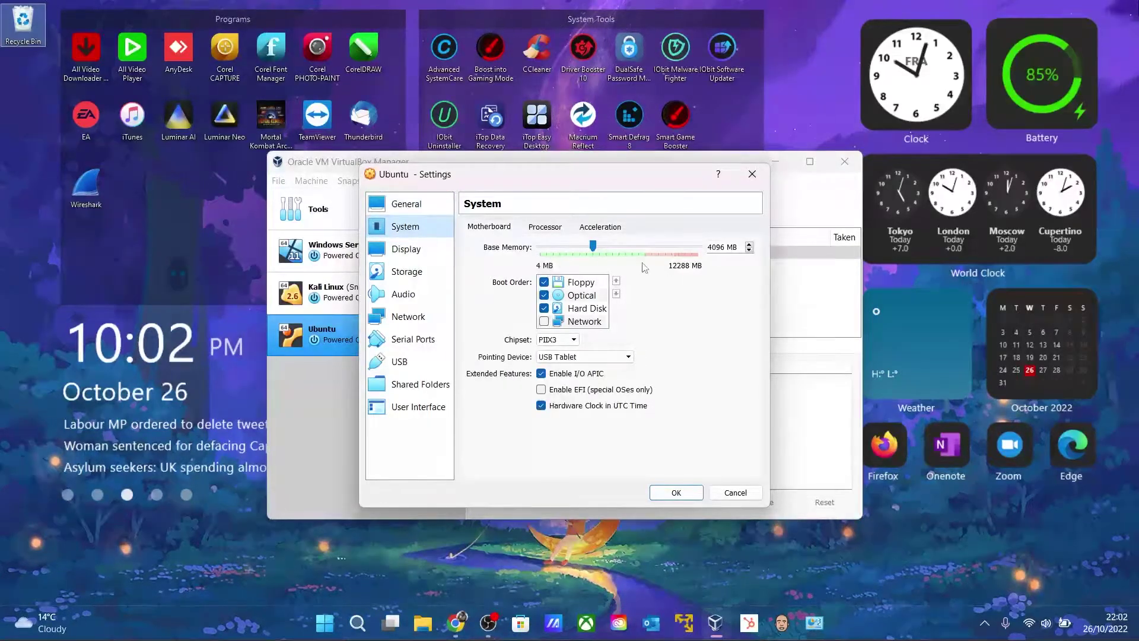
{"action": "left_click", "coordinate": [544, 227]}
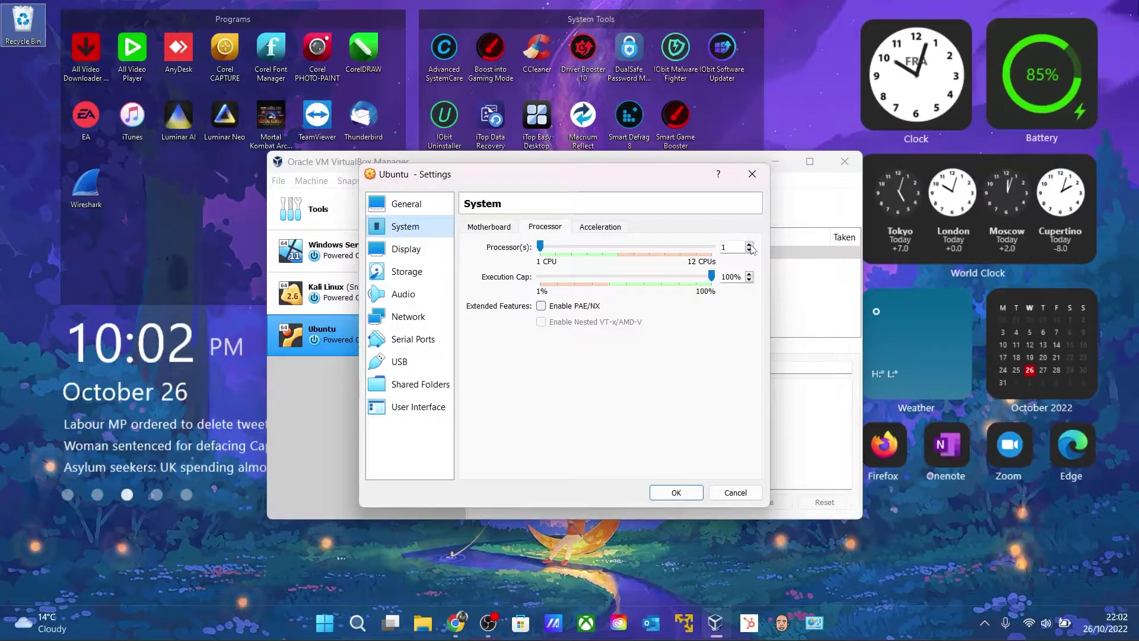
{"action": "left_click", "coordinate": [750, 244]}
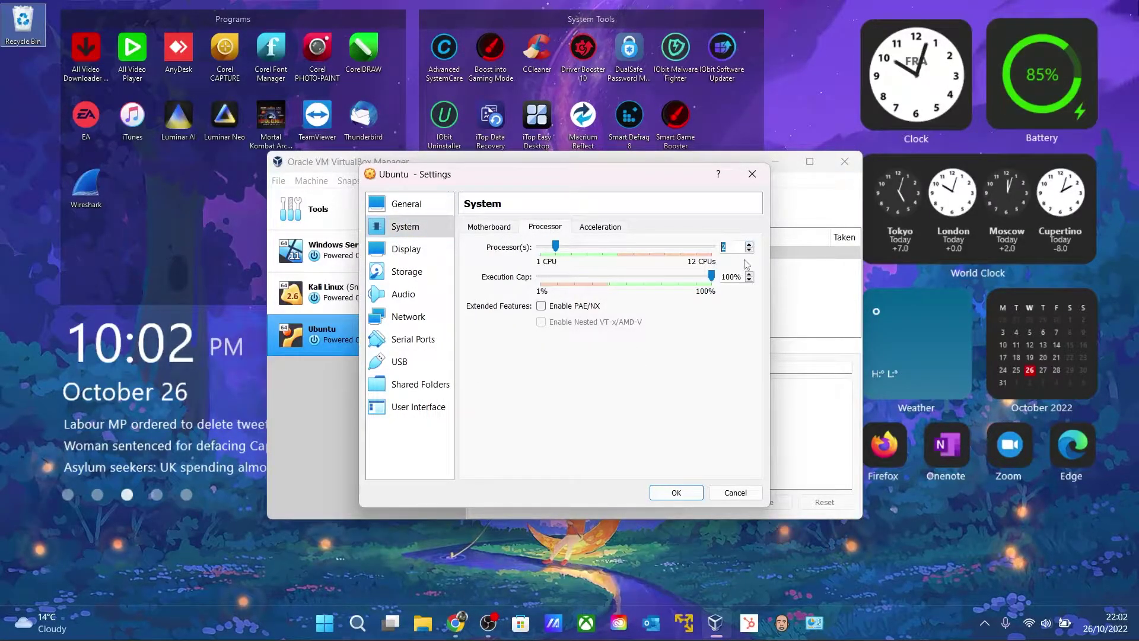
{"action": "left_click", "coordinate": [406, 249]}
{"action": "left_click", "coordinate": [406, 274]}
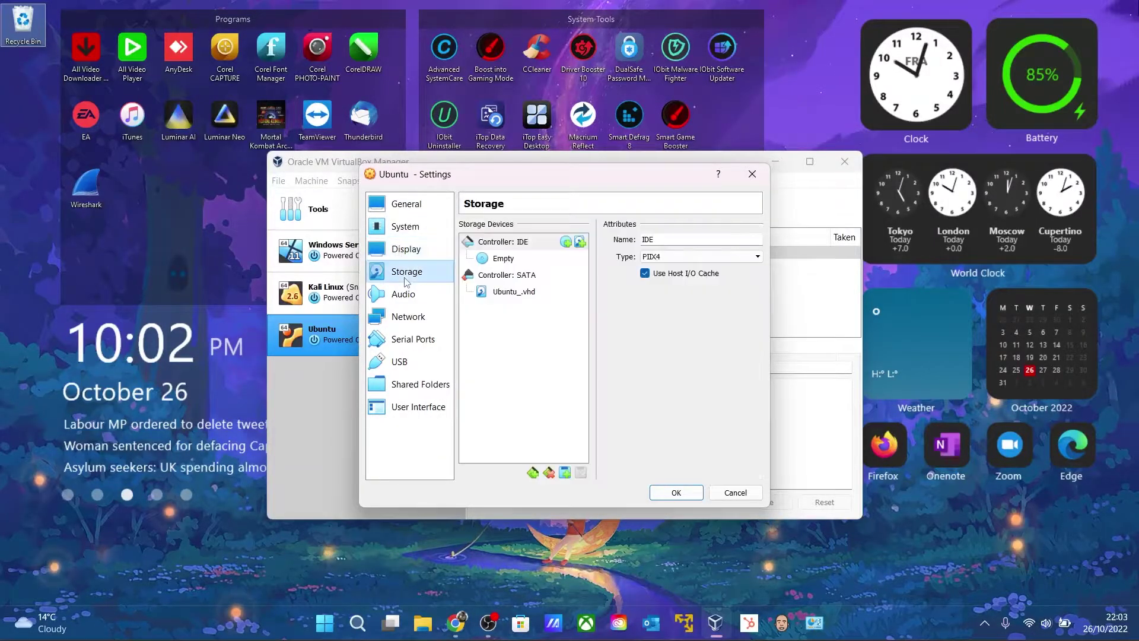
Load ubuntu-22.04.1-desktop-amd64.iso from Downloads into the empty optical drive
{"action": "left_click", "coordinate": [528, 259]}
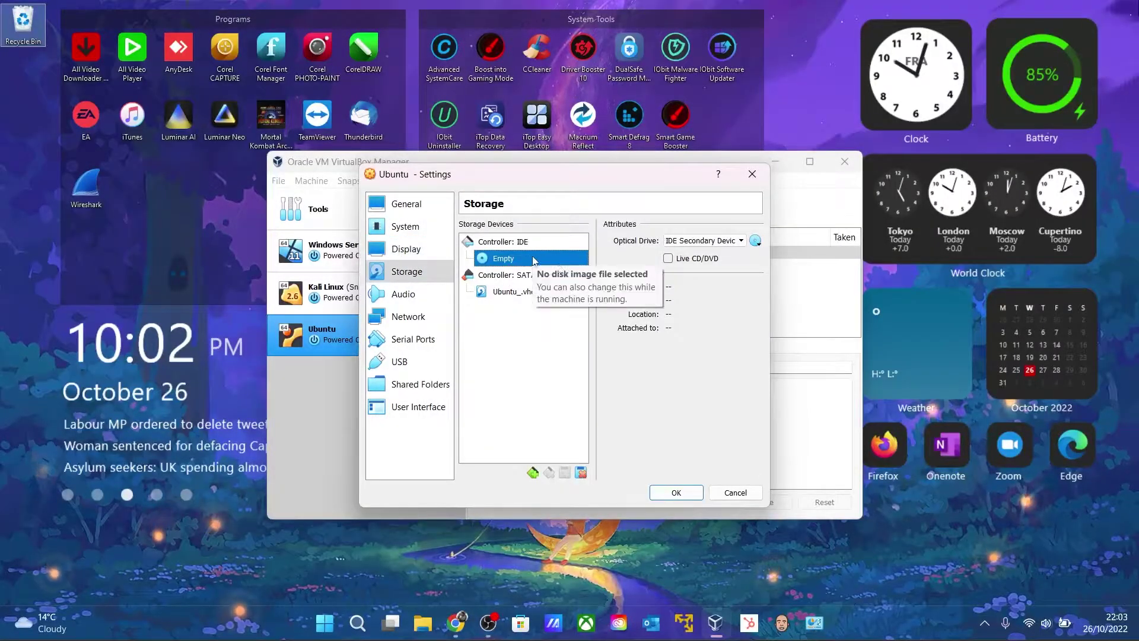
{"action": "left_click", "coordinate": [756, 246]}
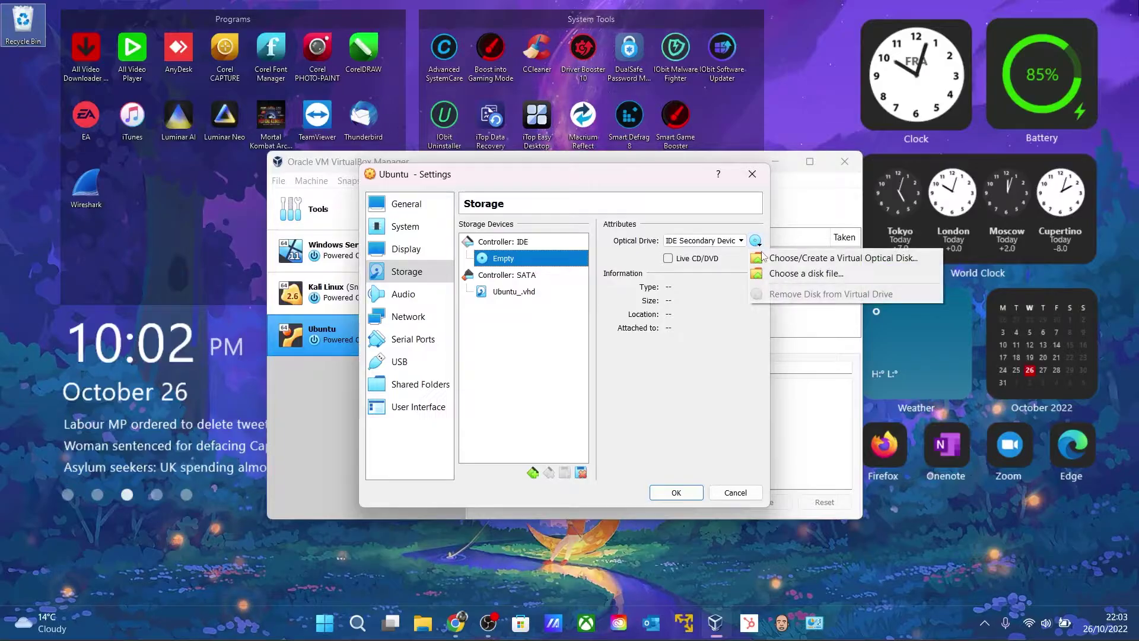
{"action": "left_click", "coordinate": [801, 274]}
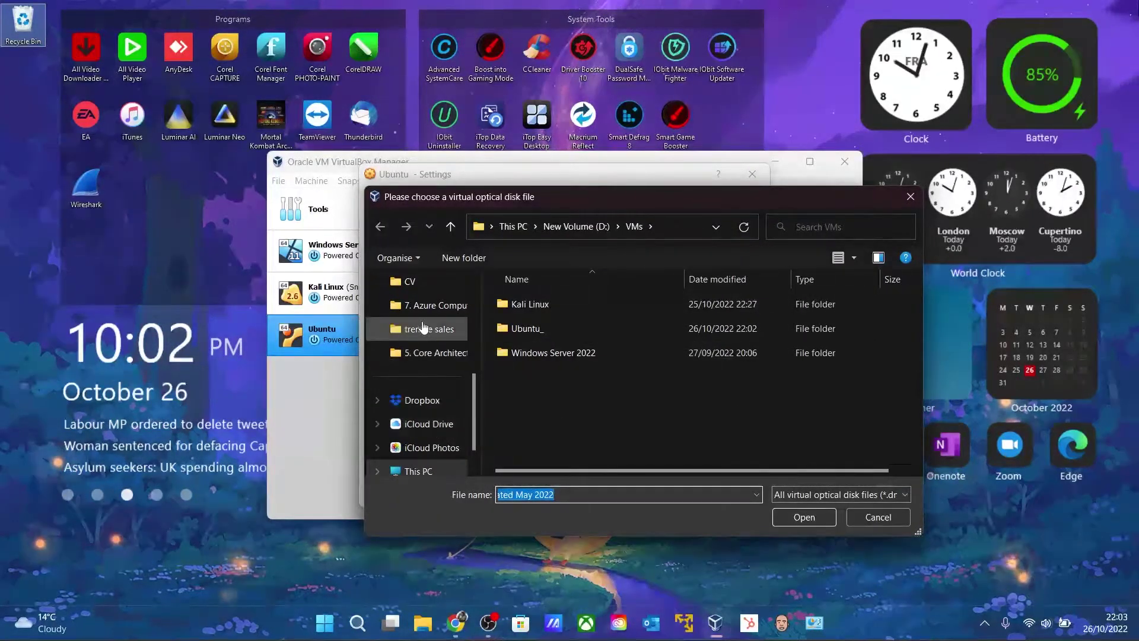
{"action": "left_click_drag", "start_coordinate": [475, 387], "coordinate": [475, 296]}
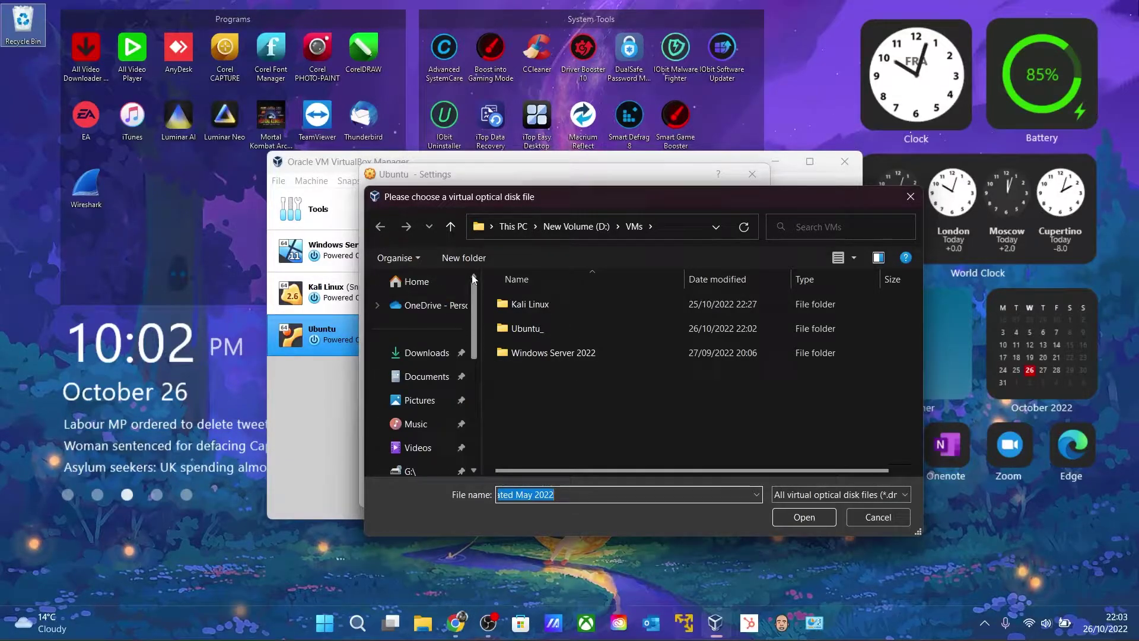
{"action": "left_click", "coordinate": [424, 352]}
{"action": "left_click", "coordinate": [560, 454]}
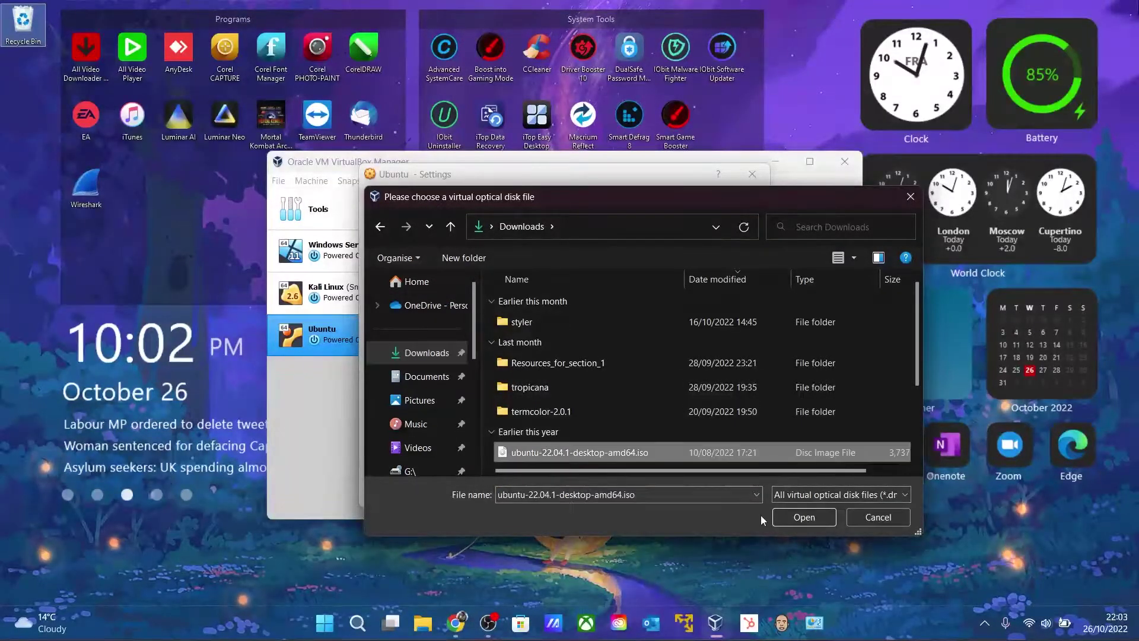
{"action": "left_click", "coordinate": [803, 518]}
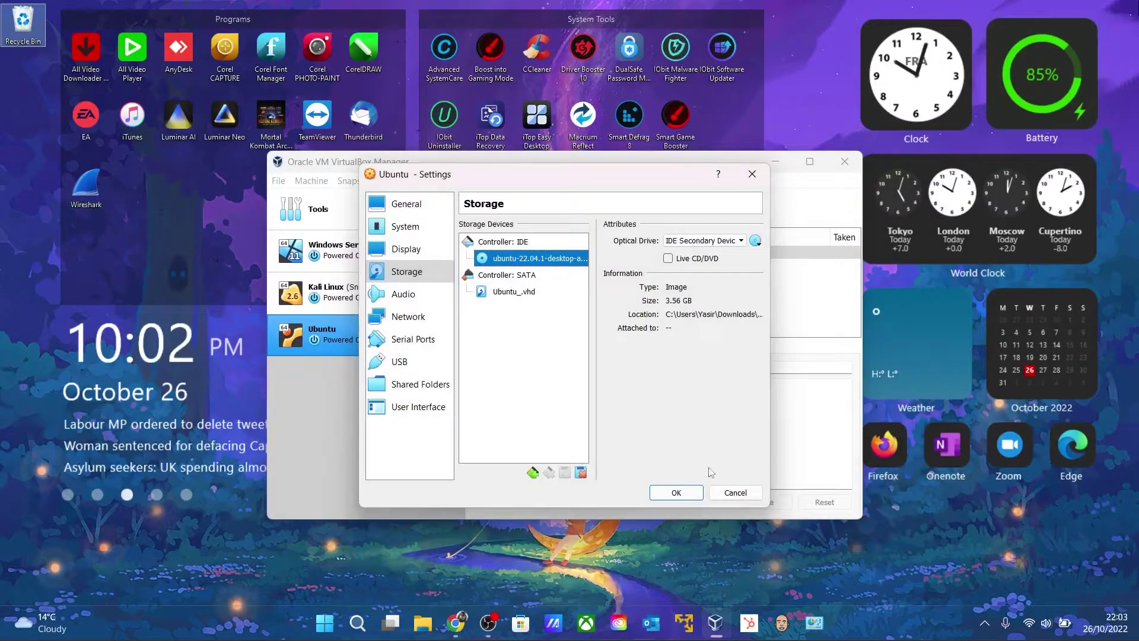
Review the disk, audio, network, serial, USB, shared folder and UI settings, then save with OK
{"action": "left_click", "coordinate": [514, 291]}
{"action": "left_click", "coordinate": [392, 297]}
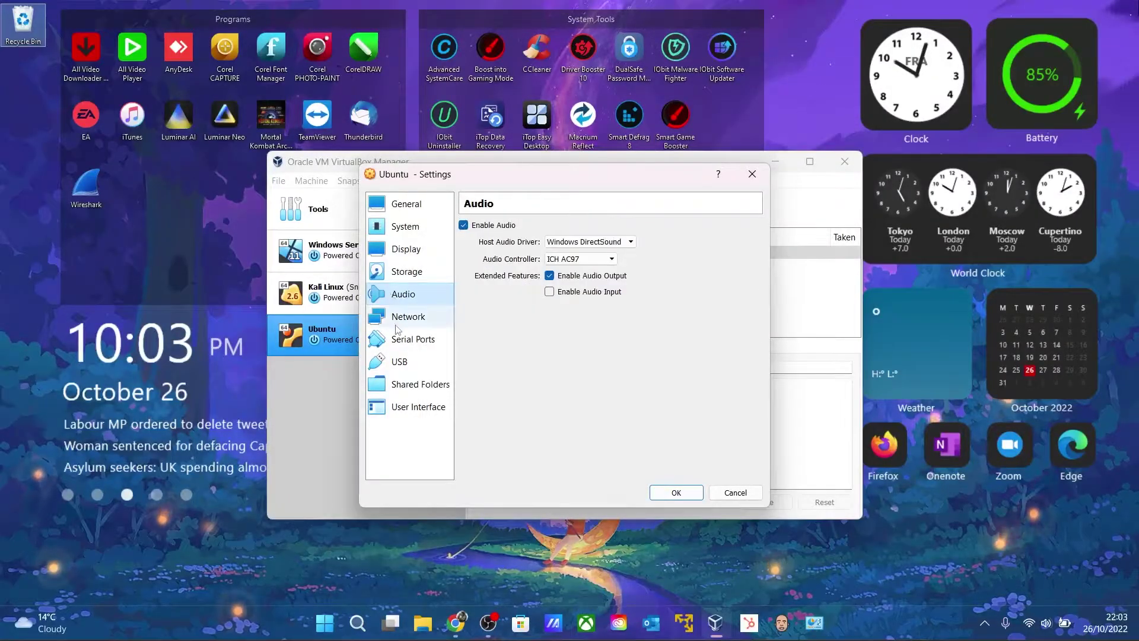
{"action": "left_click", "coordinate": [404, 316]}
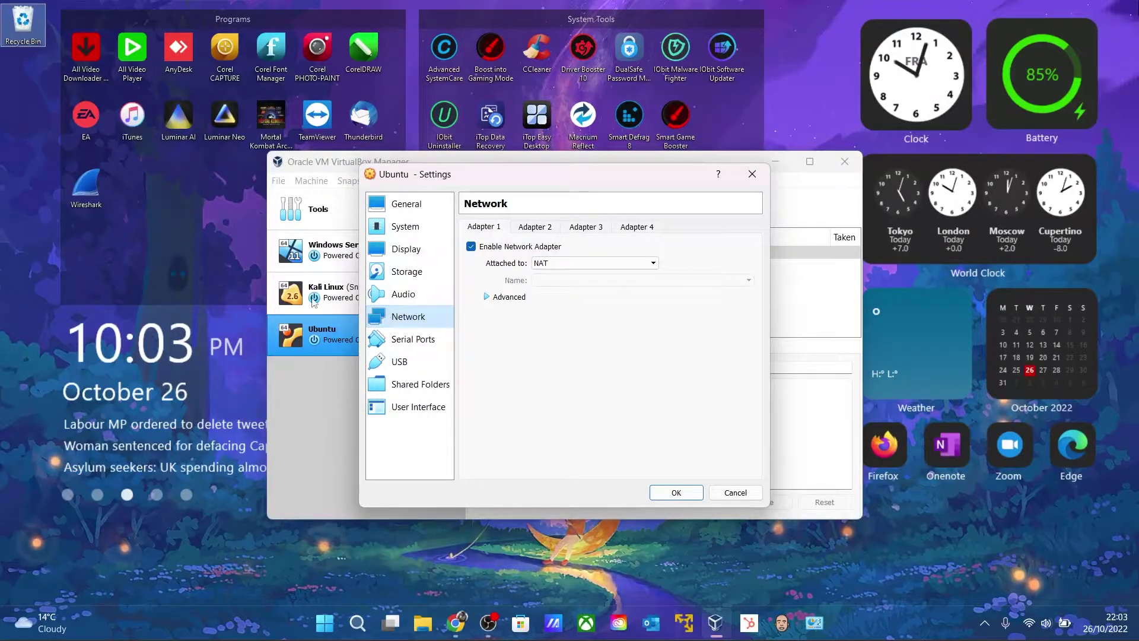
{"action": "left_click", "coordinate": [413, 339]}
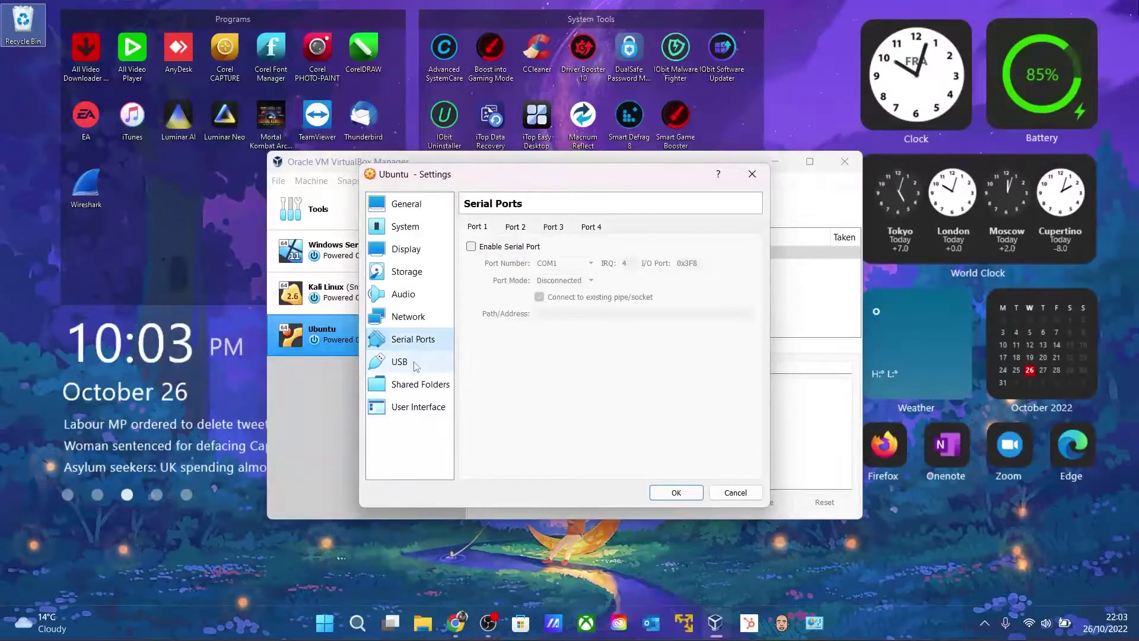
{"action": "left_click", "coordinate": [414, 363]}
{"action": "left_click", "coordinate": [419, 384]}
{"action": "left_click", "coordinate": [418, 408]}
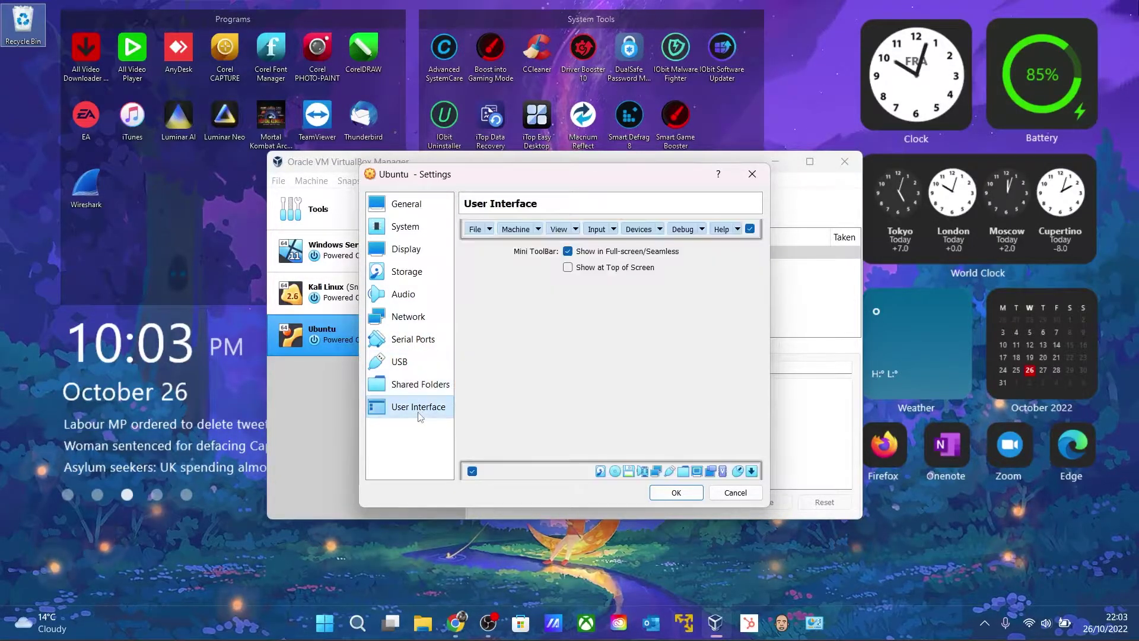
{"action": "left_click", "coordinate": [685, 496]}
{"action": "left_click", "coordinate": [736, 208]}
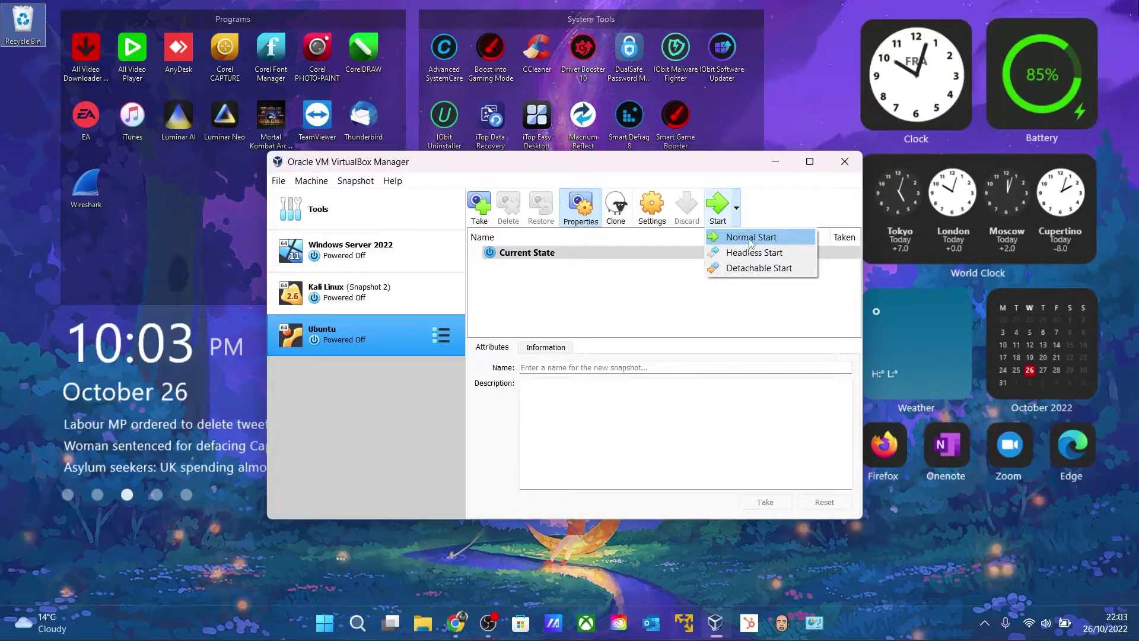
Normal-start the Ubuntu VM and boot the Try or Install Ubuntu GRUB entry
{"action": "left_click", "coordinate": [751, 238]}
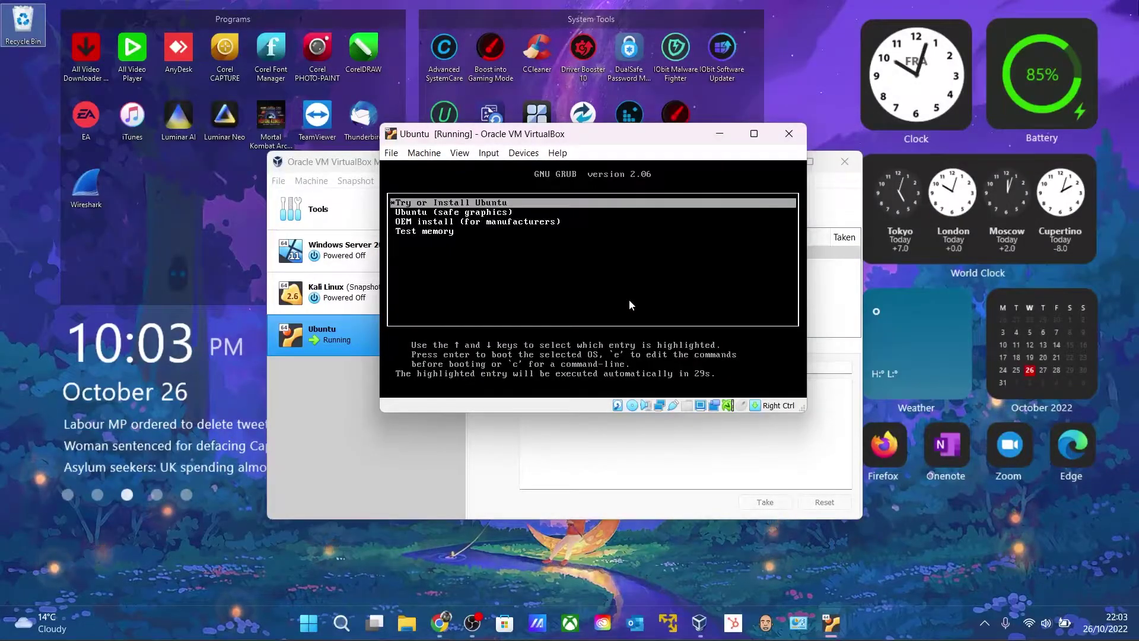
{"action": "key", "text": "Down"}
{"action": "key", "text": "Down"}
{"action": "key", "text": "Down"}
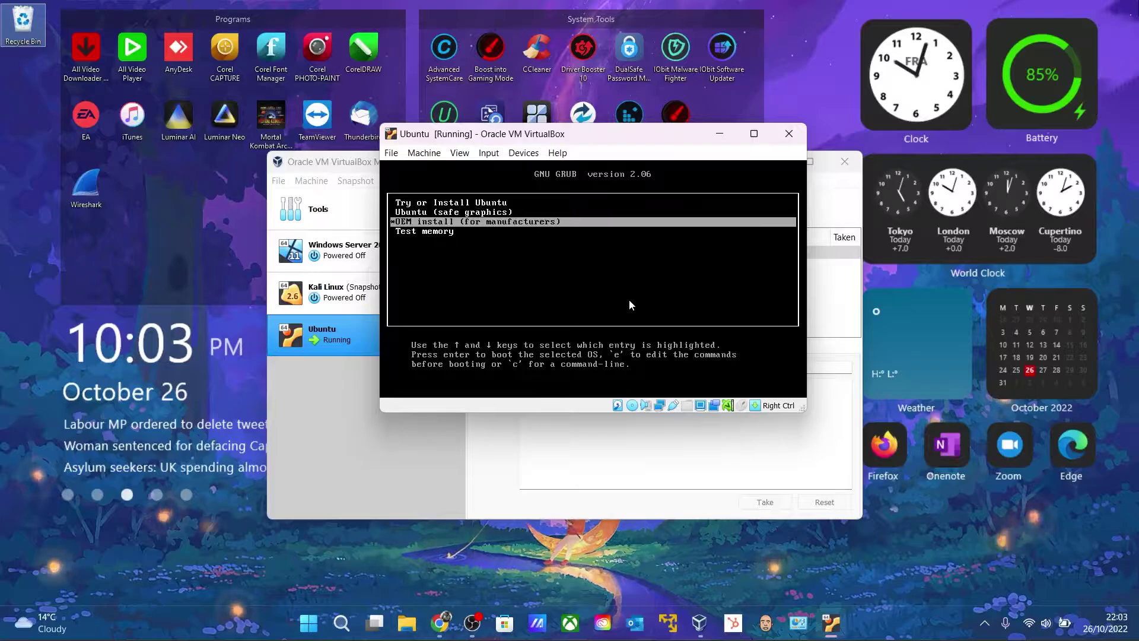
{"action": "key", "text": "Up"}
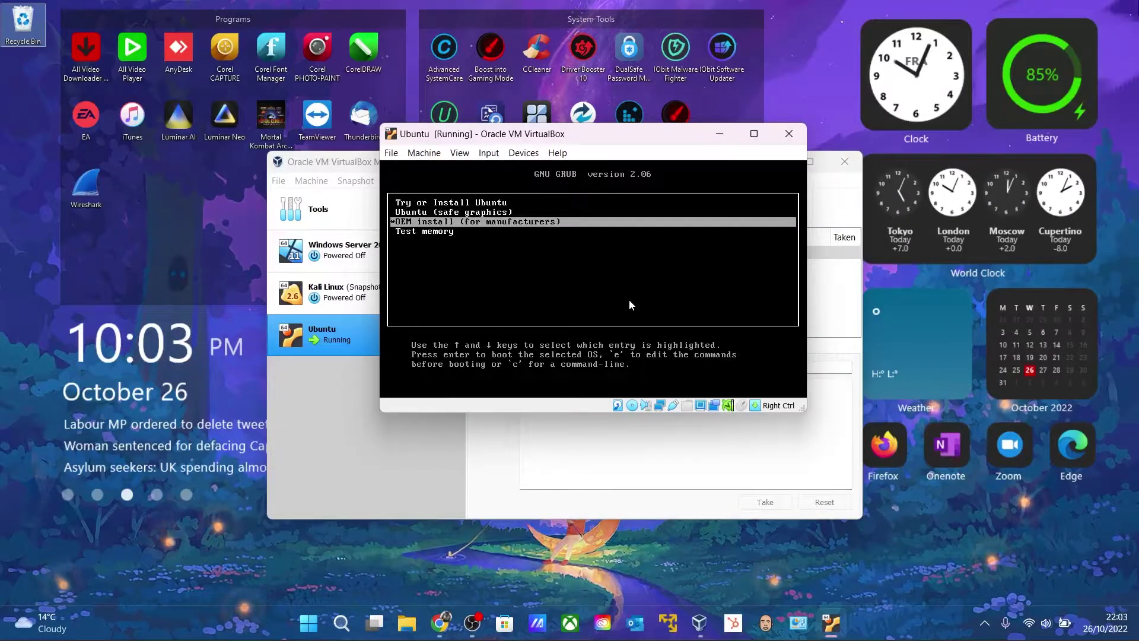
{"action": "key", "text": "Up"}
{"action": "key", "text": "Up"}
{"action": "key", "text": "Return"}
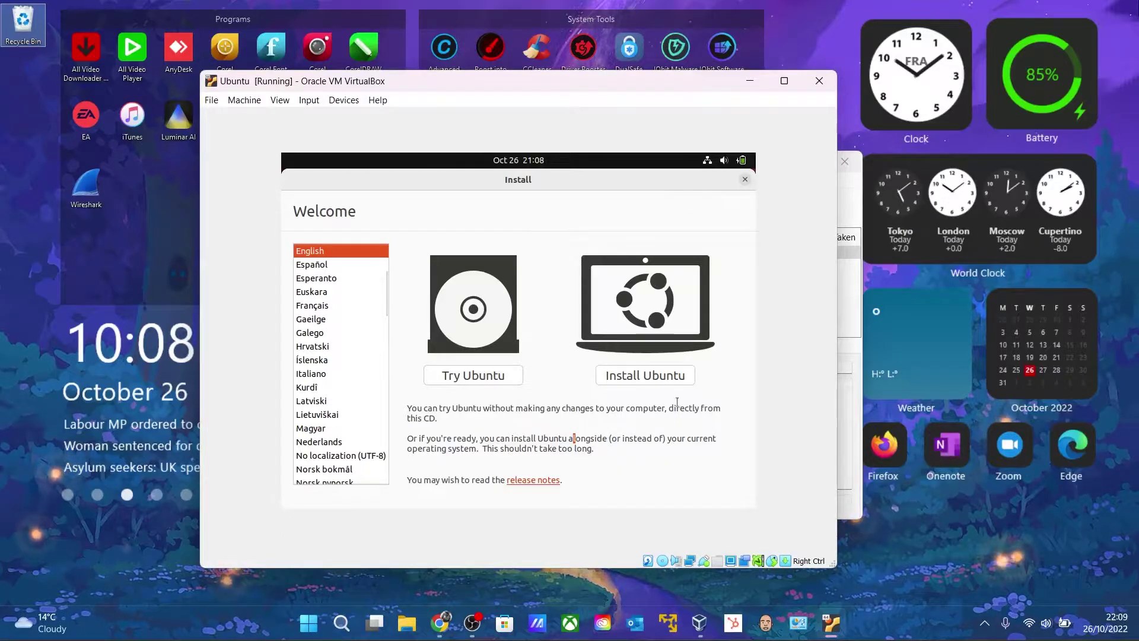
Choose Install Ubuntu with the English (UK) keyboard layout
{"action": "left_click", "coordinate": [667, 377]}
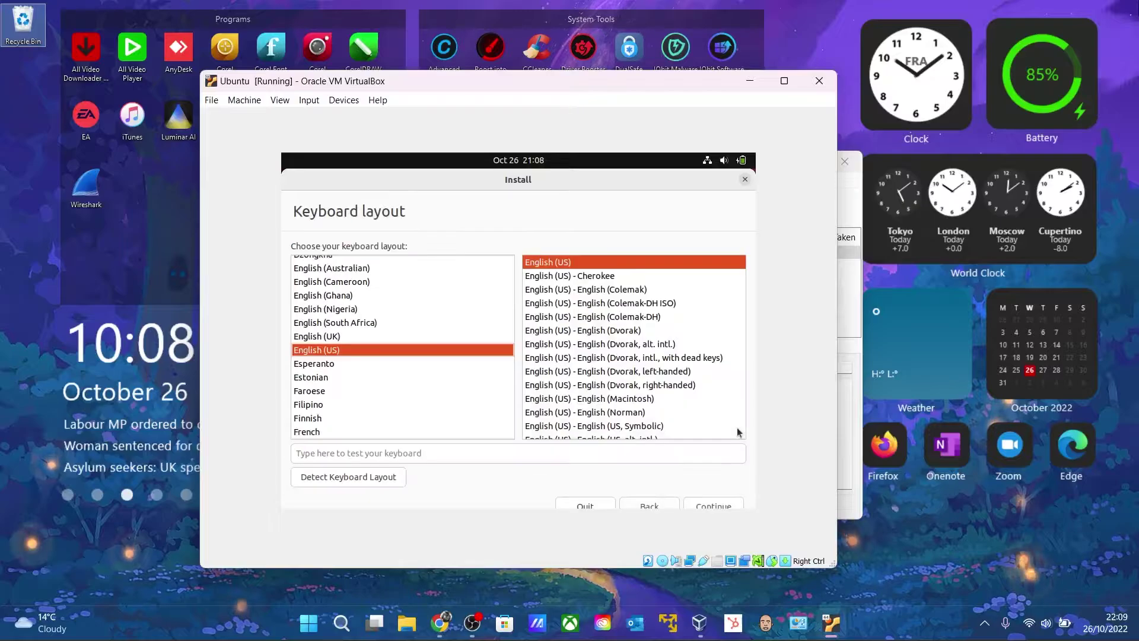
{"action": "left_click", "coordinate": [328, 336]}
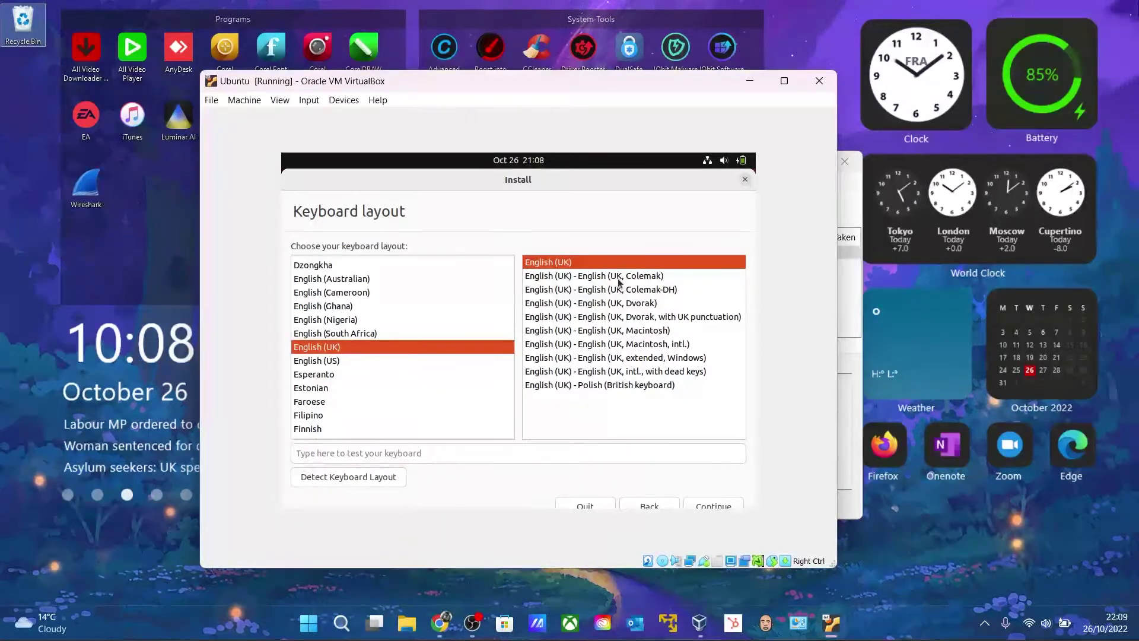
{"action": "left_click", "coordinate": [703, 504]}
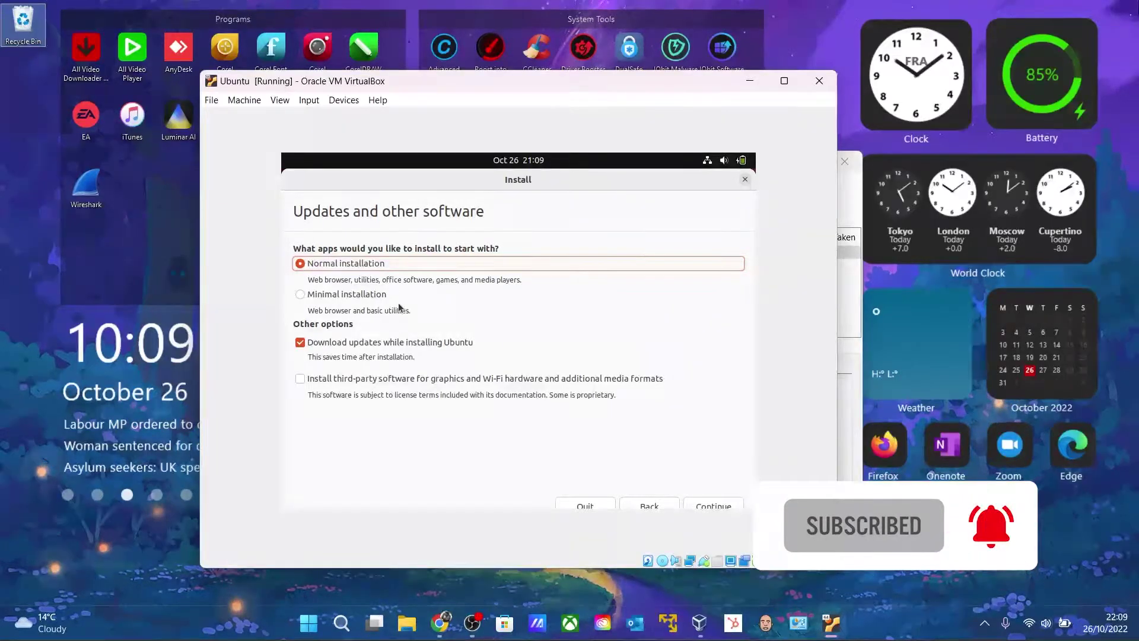
Select Minimal installation and continue
{"action": "left_click", "coordinate": [316, 297]}
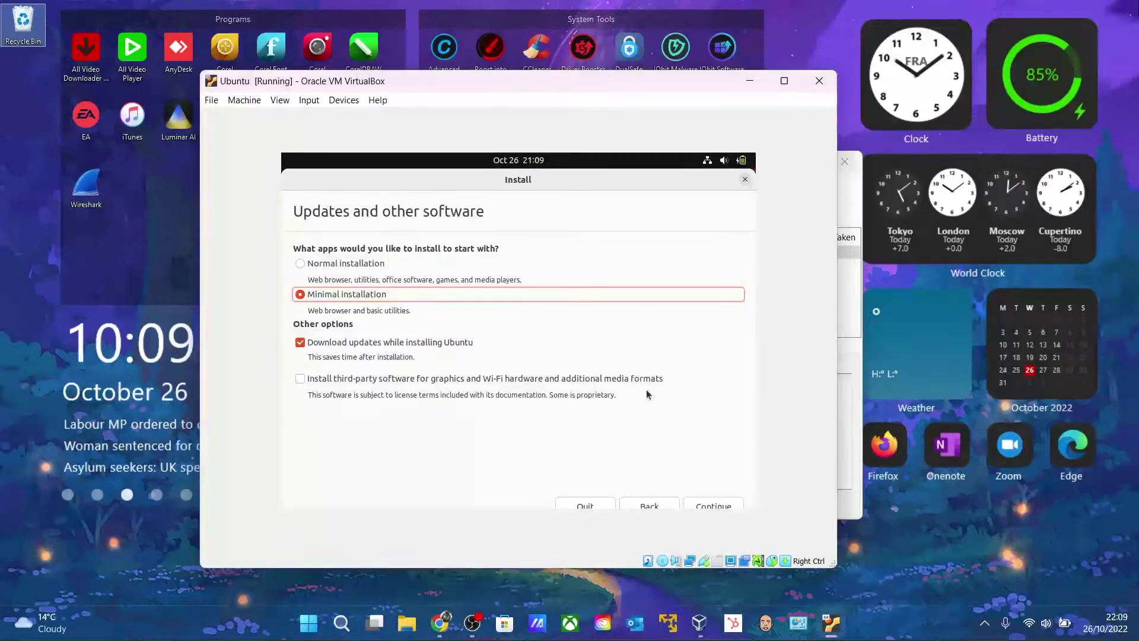
{"action": "left_click", "coordinate": [729, 508]}
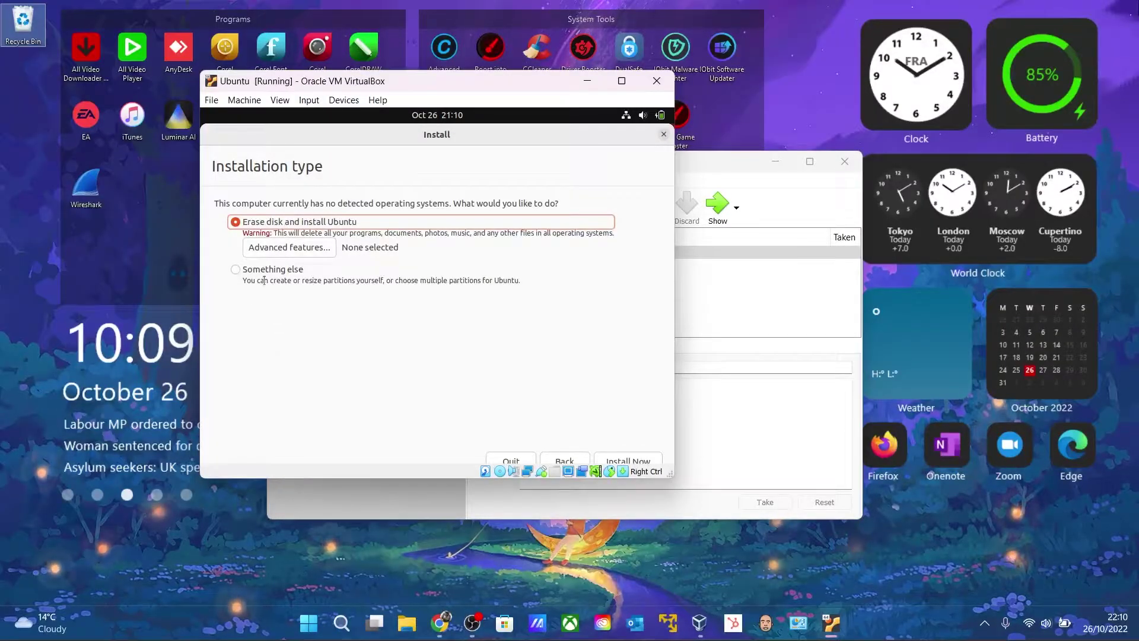
Install with Erase disk, confirm the partition changes, and accept the London time zone
{"action": "left_click", "coordinate": [629, 461]}
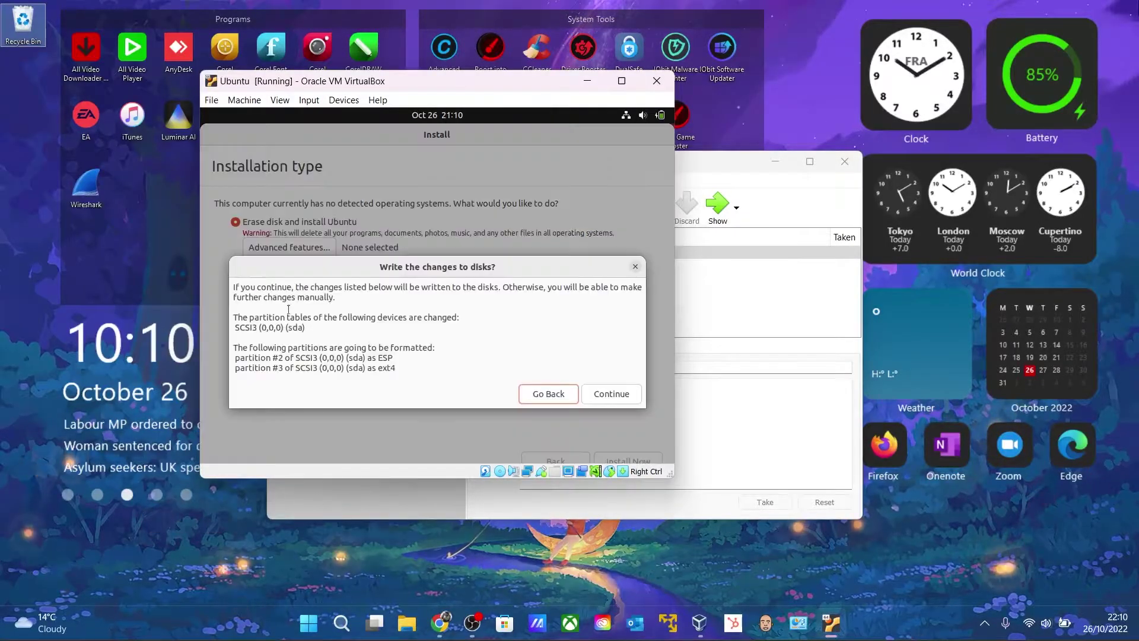
{"action": "left_click", "coordinate": [608, 394]}
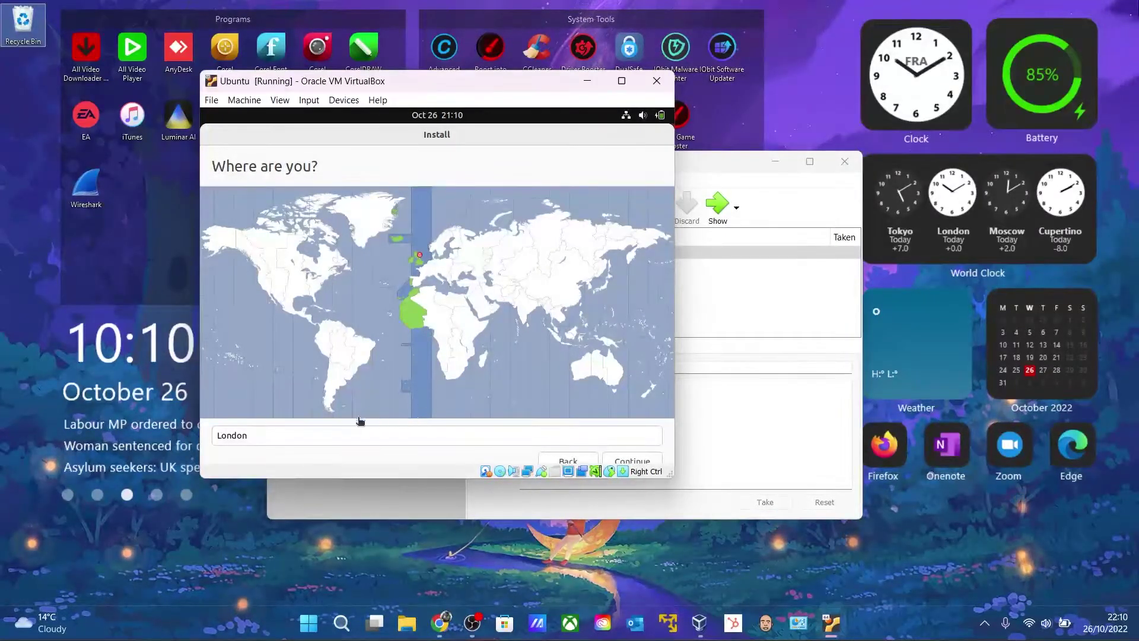
{"action": "left_click", "coordinate": [632, 462]}
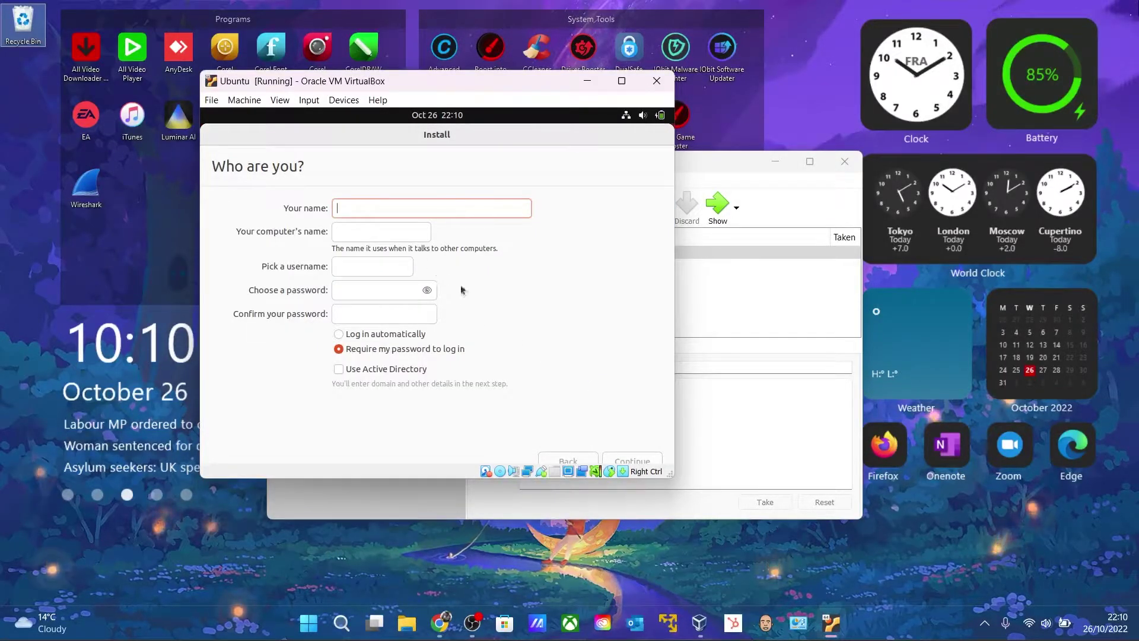
Enter the user's name and replace the suggested computer name with a new ubuntu-prefixed name
{"action": "type", "text": "yasir"}
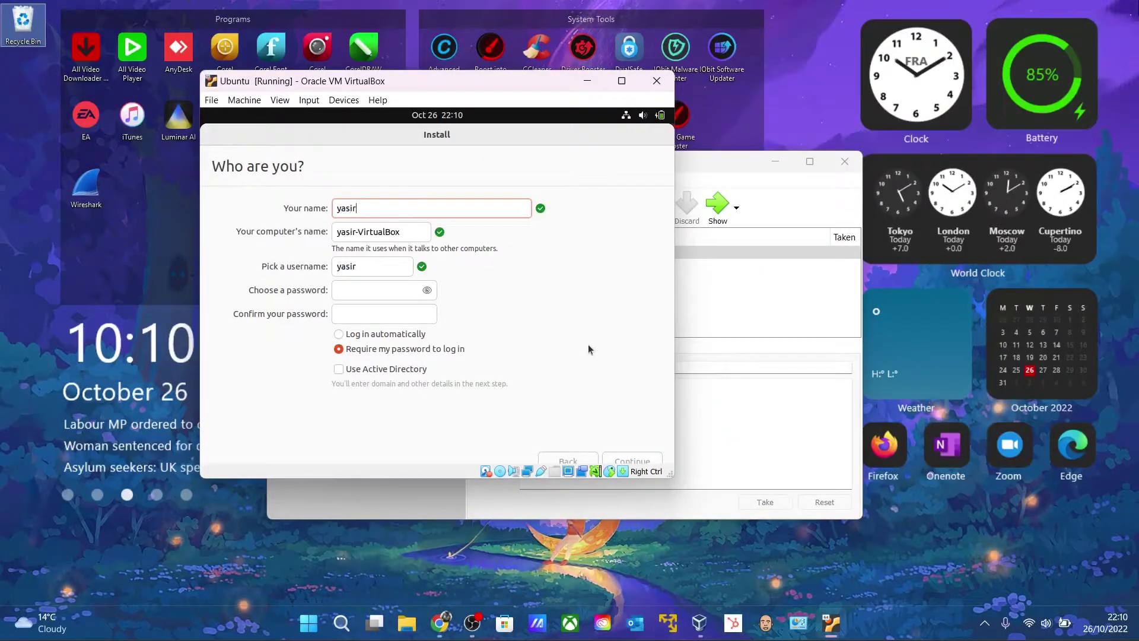
{"action": "key", "text": "Tab"}
{"action": "key", "text": "End"}
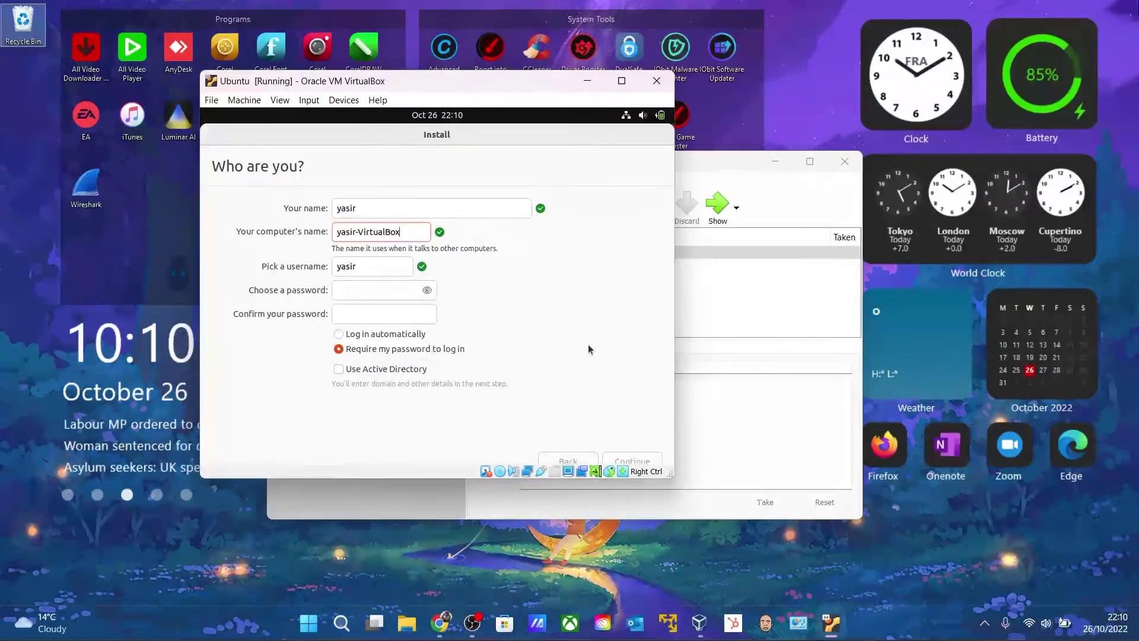
{"action": "key", "text": "BackSpace"}
{"action": "key", "text": "BackSpace"}
{"action": "key", "text": "BackSpace"}
{"action": "key", "text": "BackSpace"}
{"action": "key", "text": "BackSpace"}
{"action": "key", "text": "BackSpace"}
{"action": "key", "text": "BackSpace"}
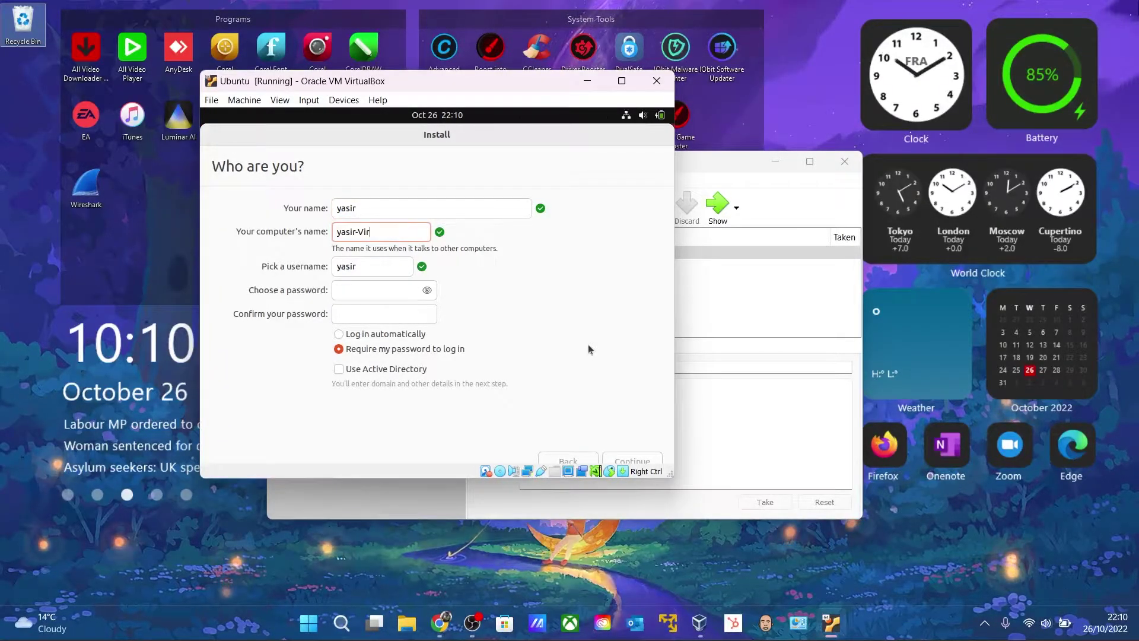
{"action": "key", "text": "BackSpace"}
{"action": "key", "text": "BackSpace"}
{"action": "key", "text": "BackSpace"}
{"action": "key", "text": "BackSpace"}
{"action": "key", "text": "BackSpace"}
{"action": "key", "text": "BackSpace"}
{"action": "key", "text": "BackSpace"}
{"action": "key", "text": "BackSpace"}
{"action": "key", "text": "BackSpace"}
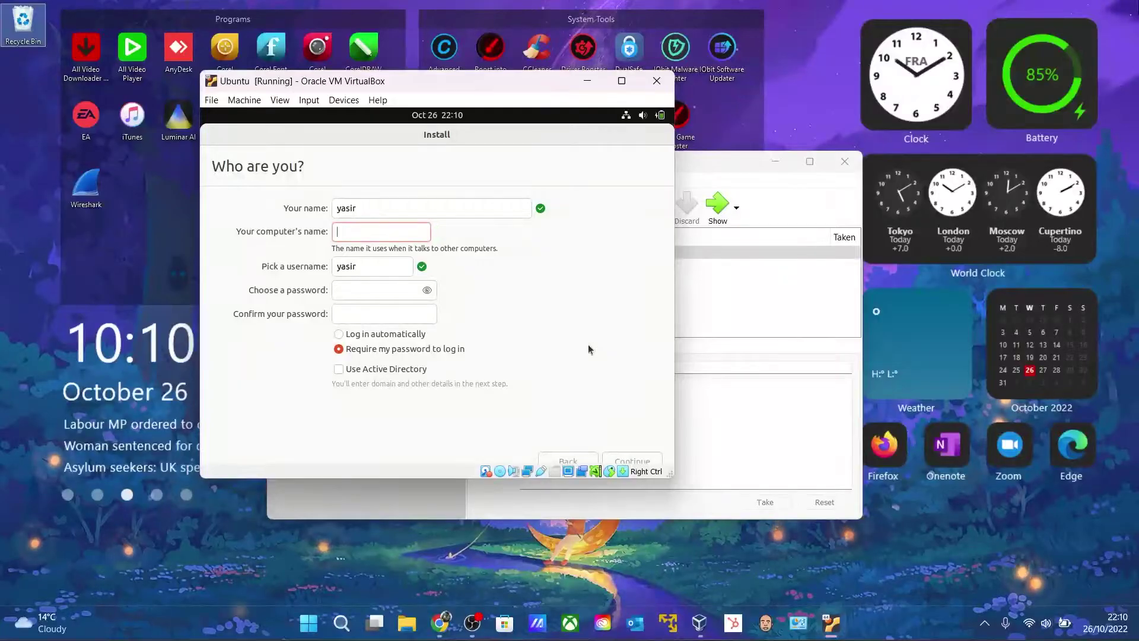
{"action": "type", "text": "ubuntu"}
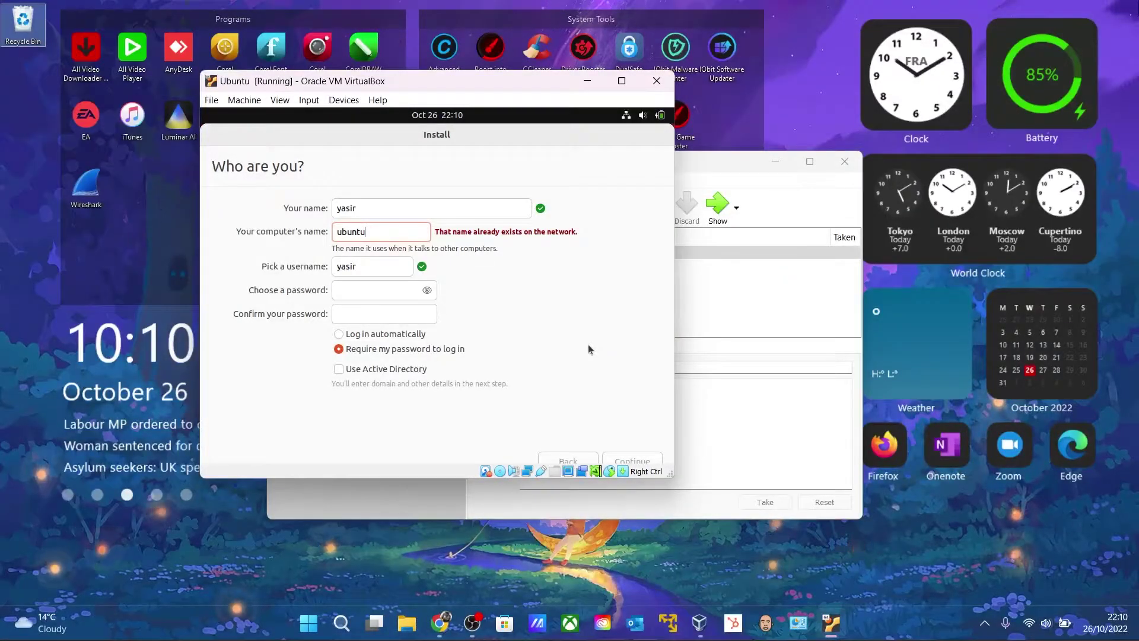
{"action": "type", "text": "-vir"}
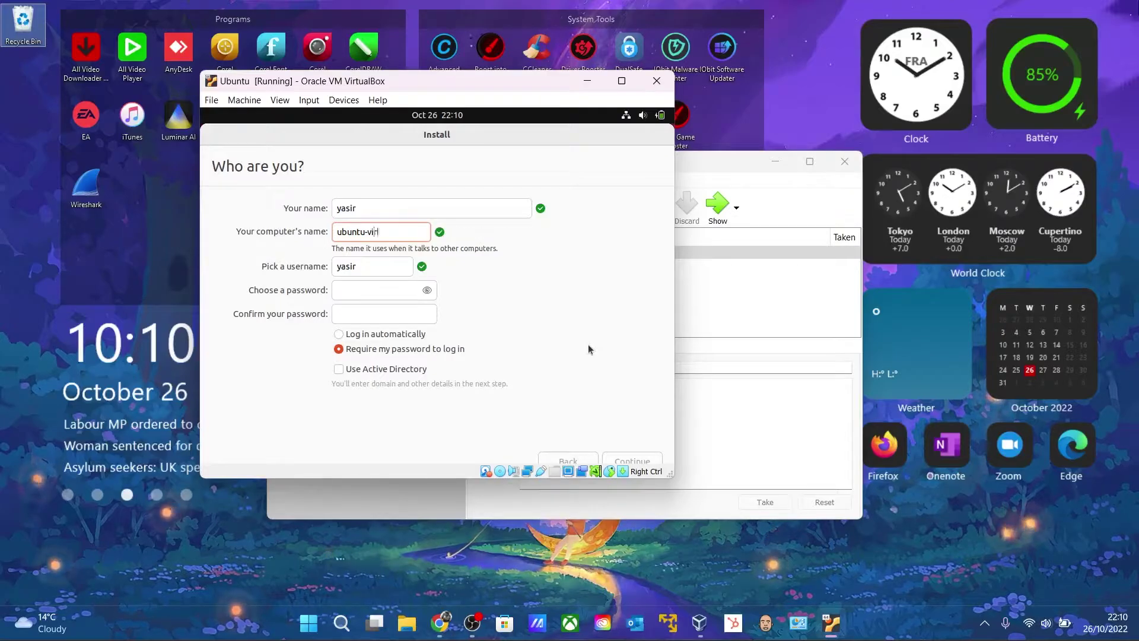
{"action": "key", "text": "BackSpace"}
{"action": "key", "text": "BackSpace"}
{"action": "type", "text": "m"}
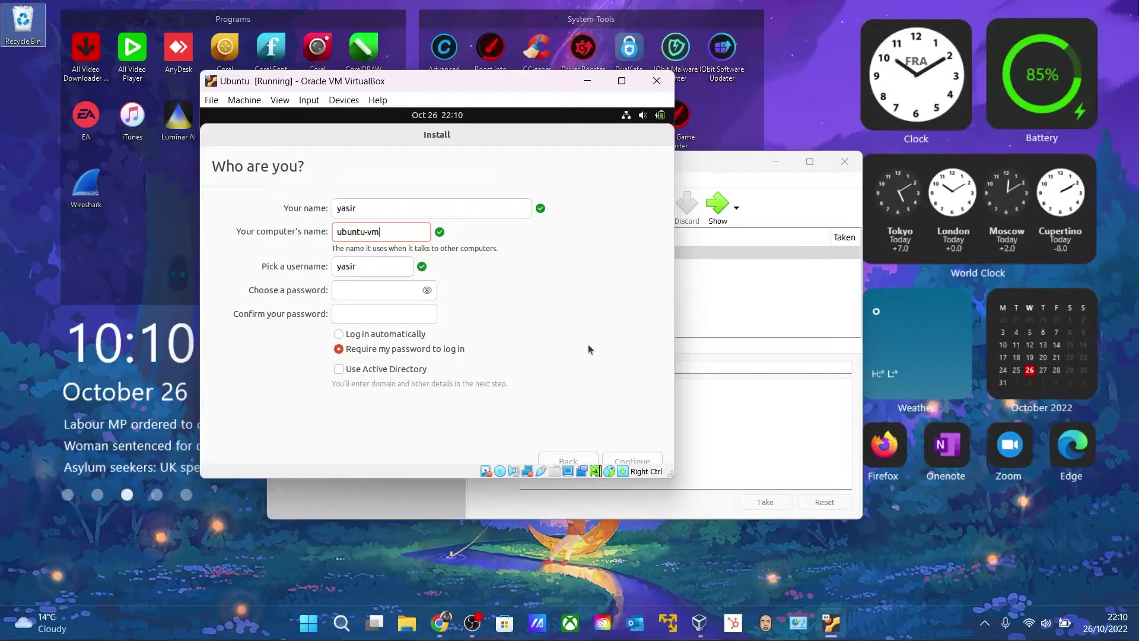
Set and confirm the account password, then continue so the installation runs to completion
{"action": "key", "text": "Tab"}
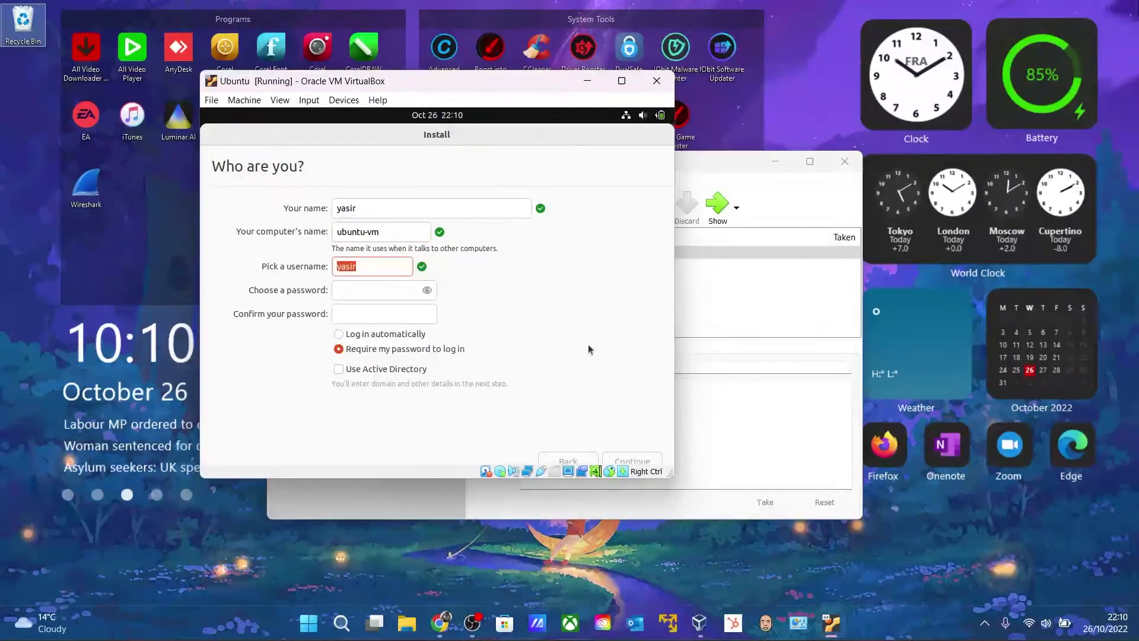
{"action": "key", "text": "Tab"}
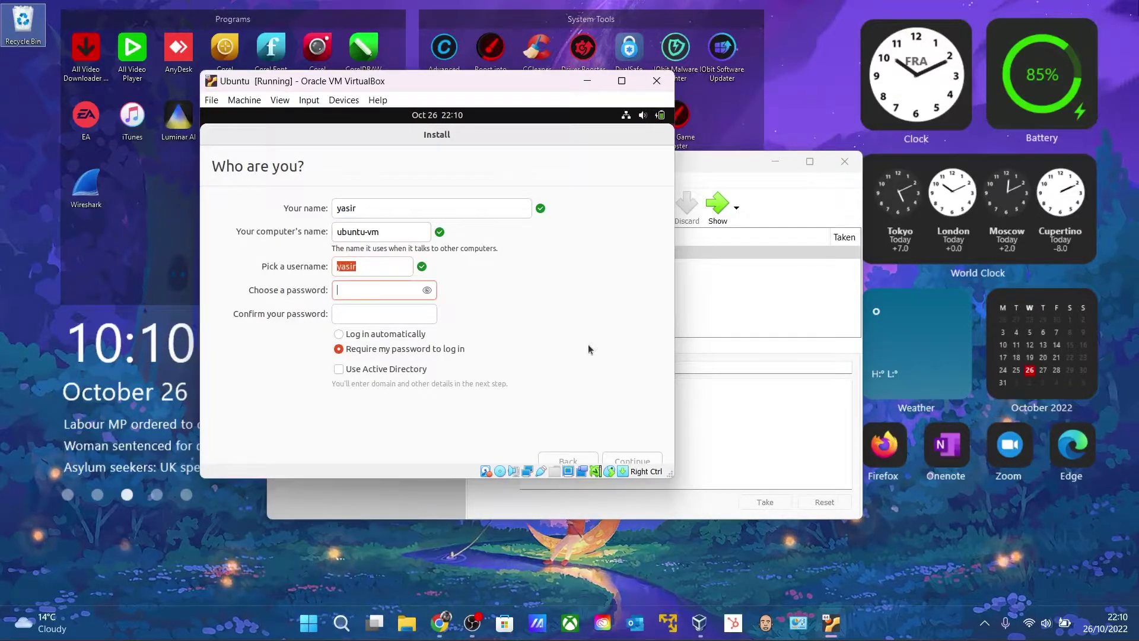
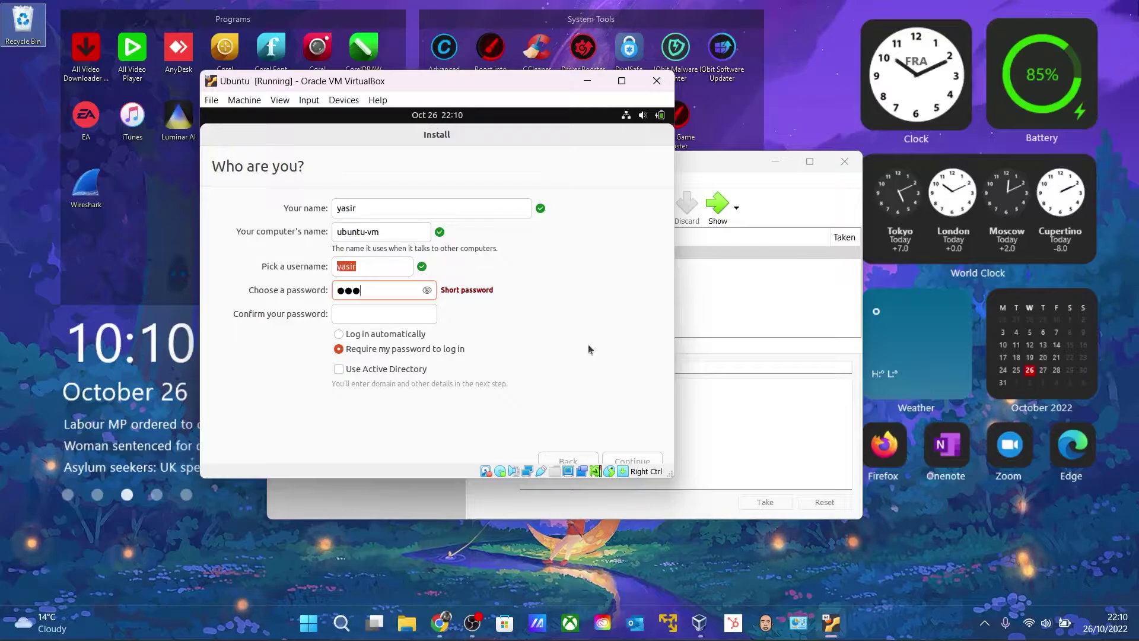
{"action": "key", "text": "Tab"}
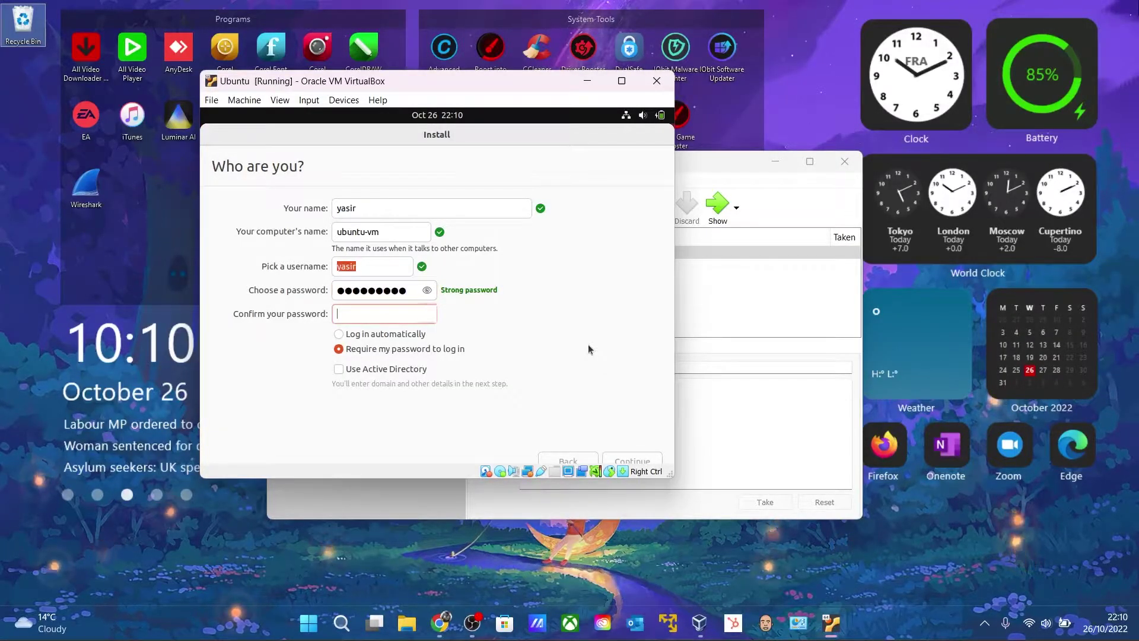
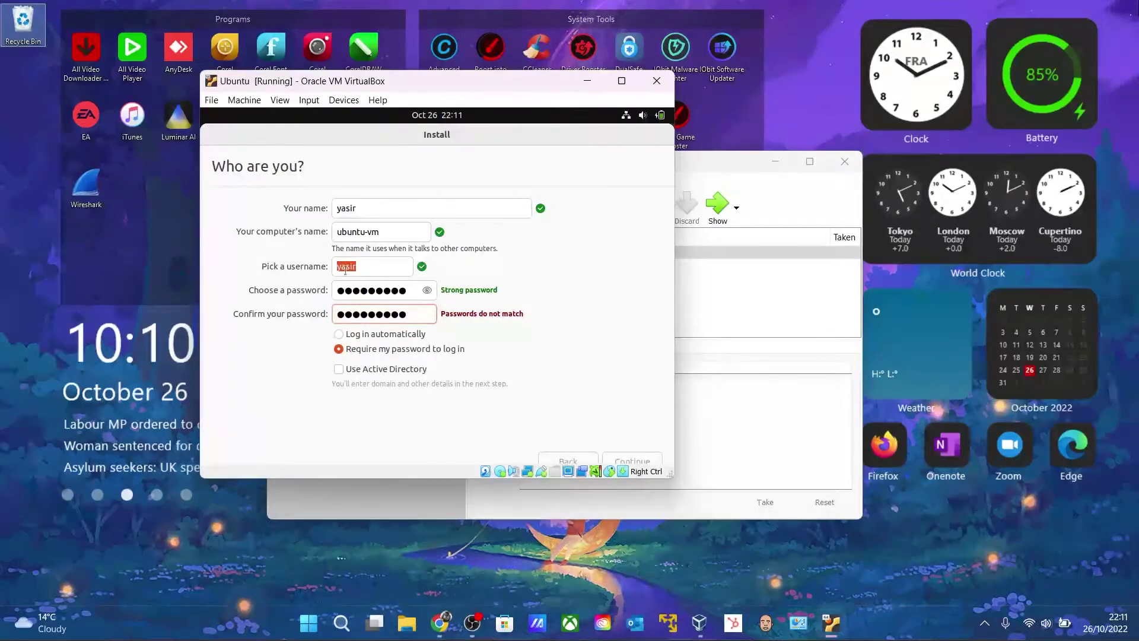
{"action": "left_click_drag", "start_coordinate": [407, 290], "coordinate": [368, 291]}
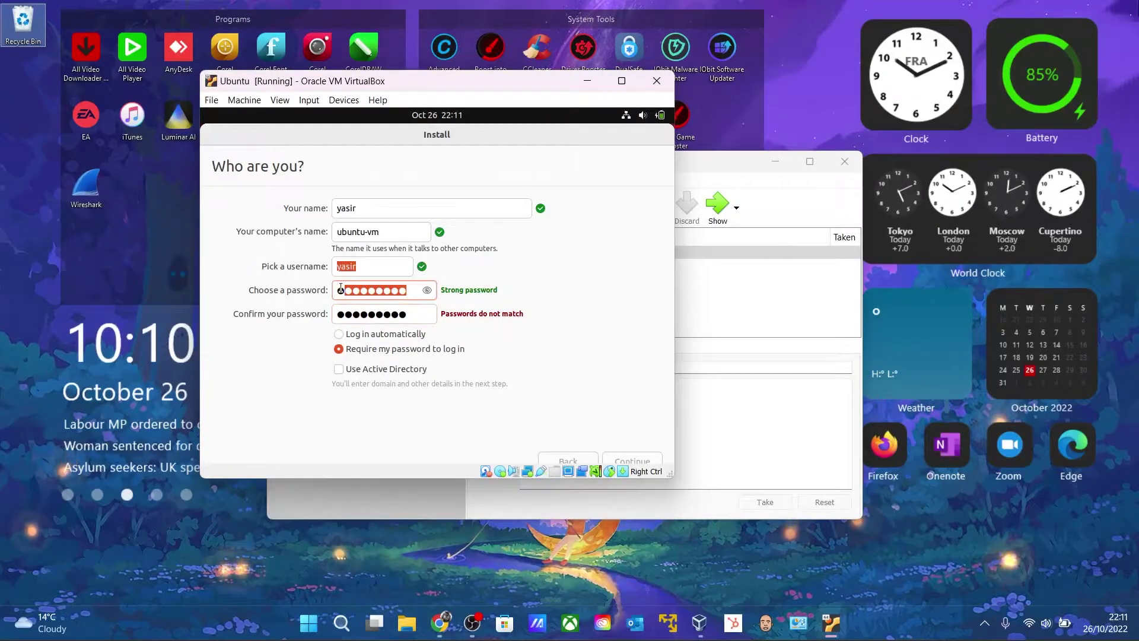
{"action": "key", "text": "BackSpace"}
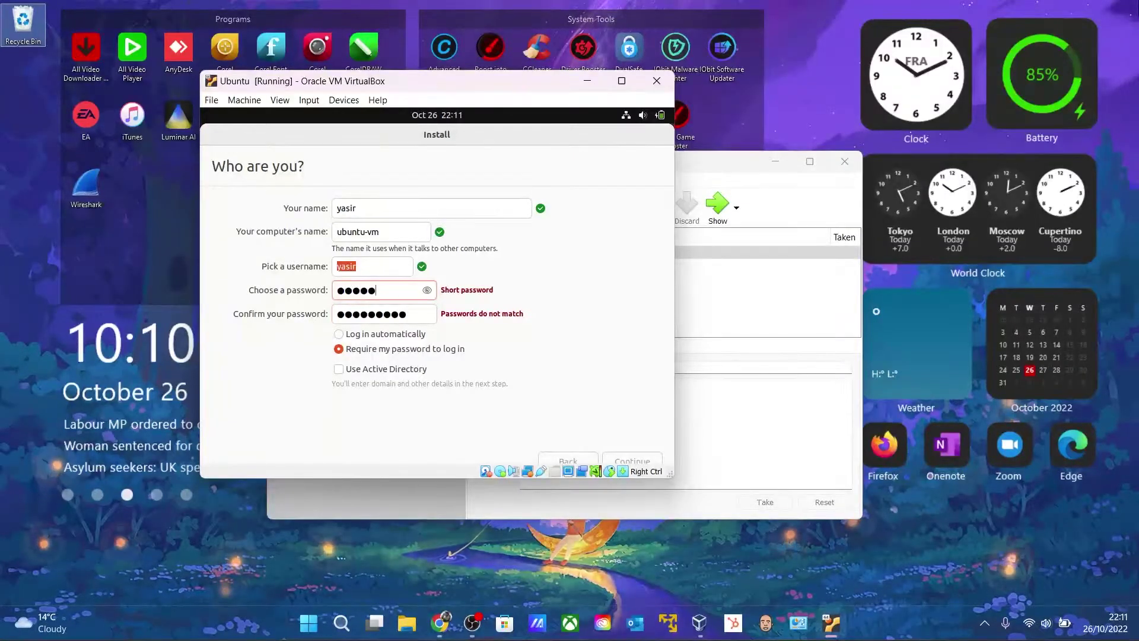
{"action": "type", "text": "●●●●●●●●●"}
{"action": "left_click_drag", "start_coordinate": [410, 291], "coordinate": [305, 296]}
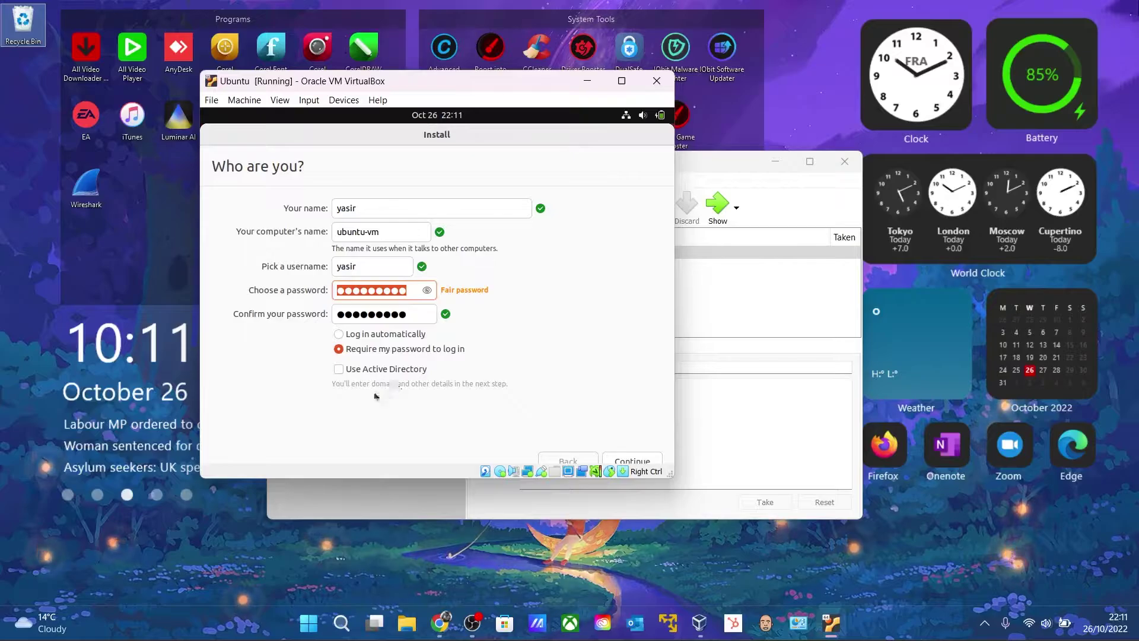
{"action": "left_click", "coordinate": [644, 462]}
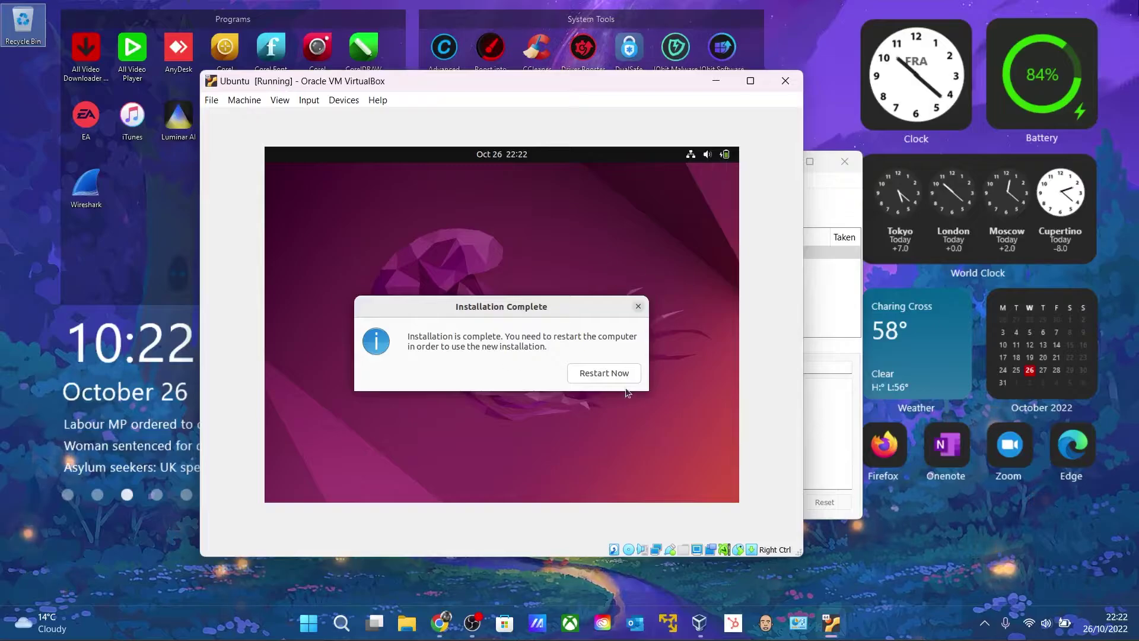
Restart into the newly installed Ubuntu and log in to the user account with its password
{"action": "left_click", "coordinate": [615, 374]}
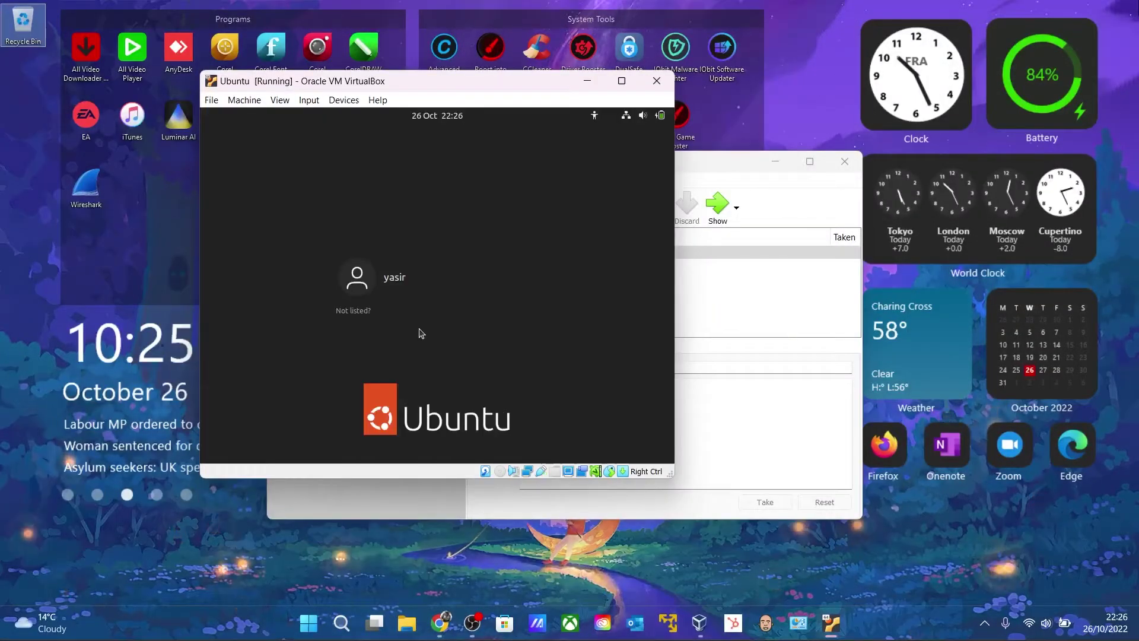
{"action": "left_click", "coordinate": [418, 277]}
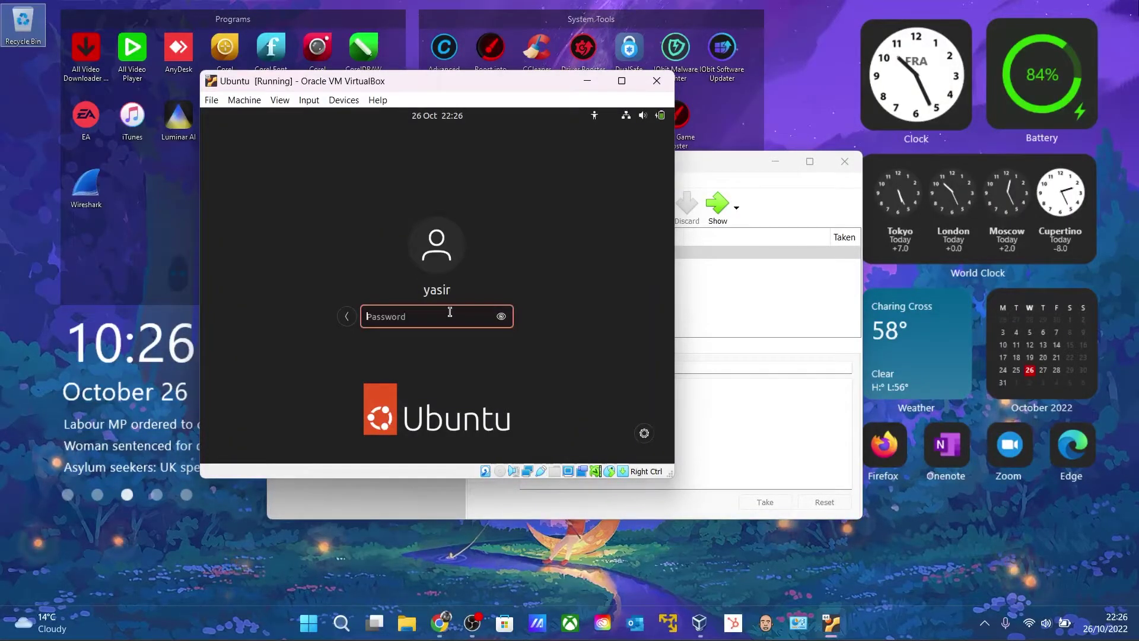
{"action": "type", "text": "••••••••••"}
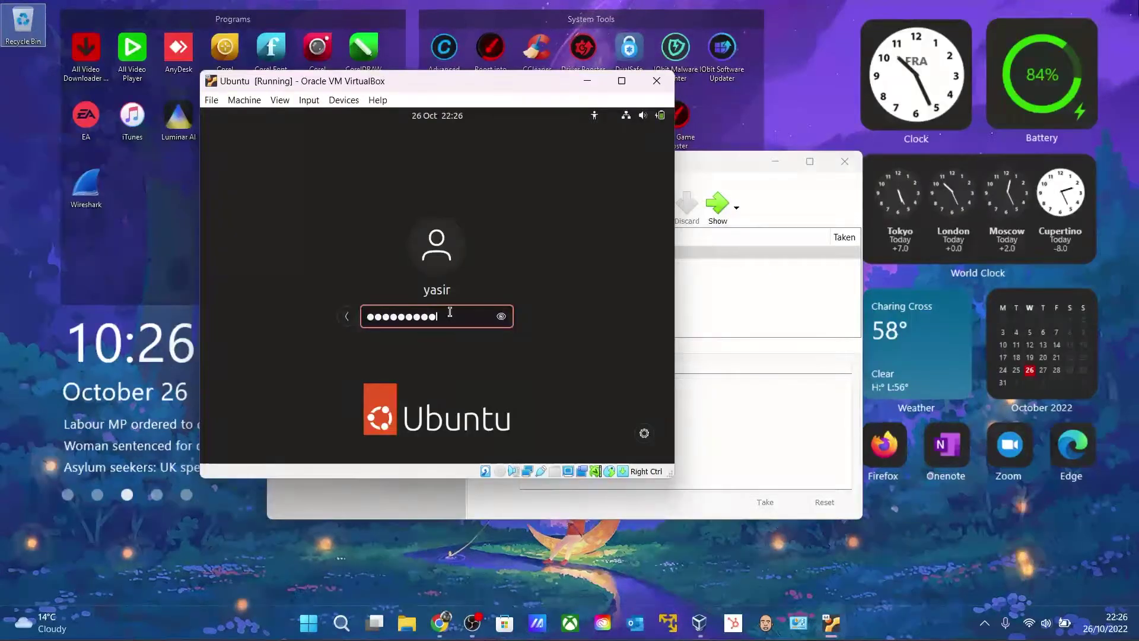
{"action": "key", "text": "Return"}
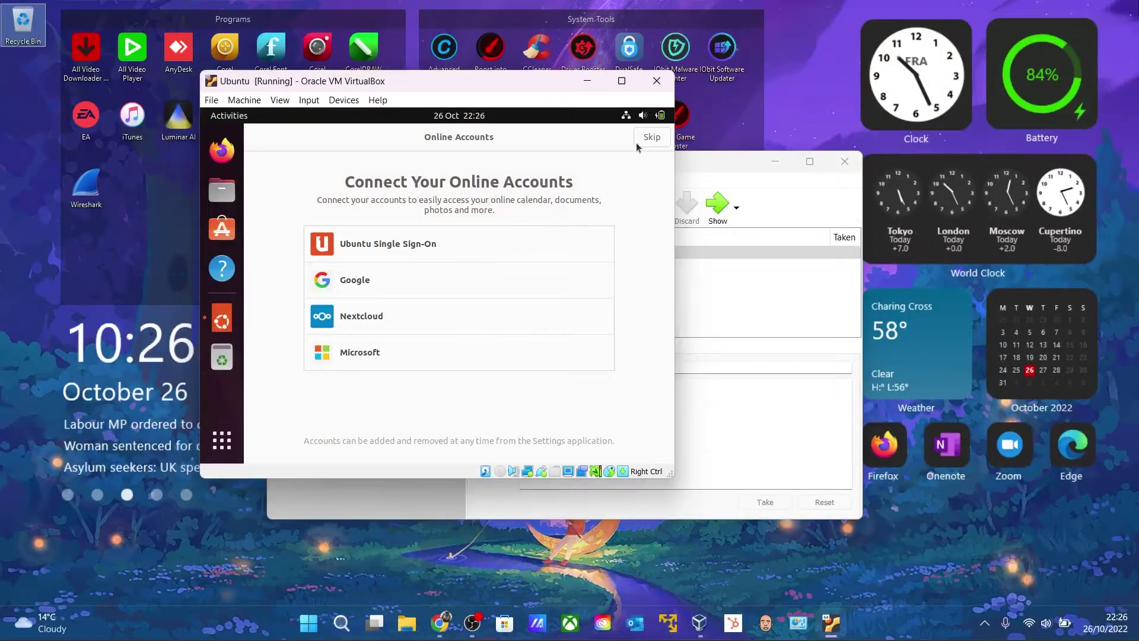
Switch the Ubuntu VM into full-screen mode and confirm with Switch
{"action": "left_click", "coordinate": [622, 81]}
{"action": "left_click", "coordinate": [1079, 15]}
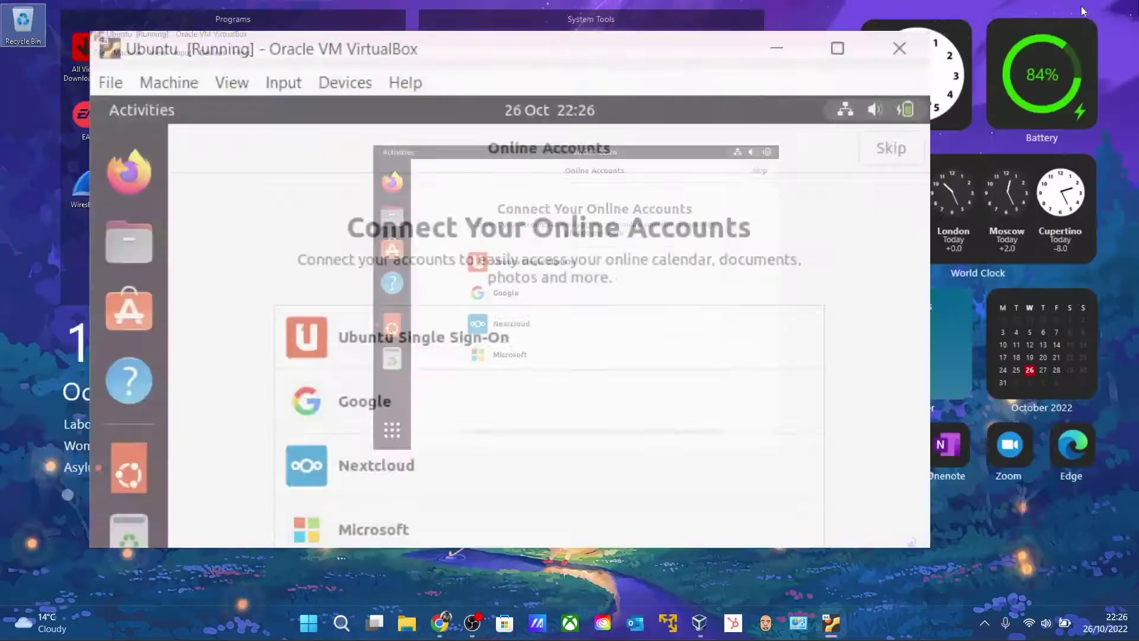
{"action": "left_click", "coordinate": [280, 100]}
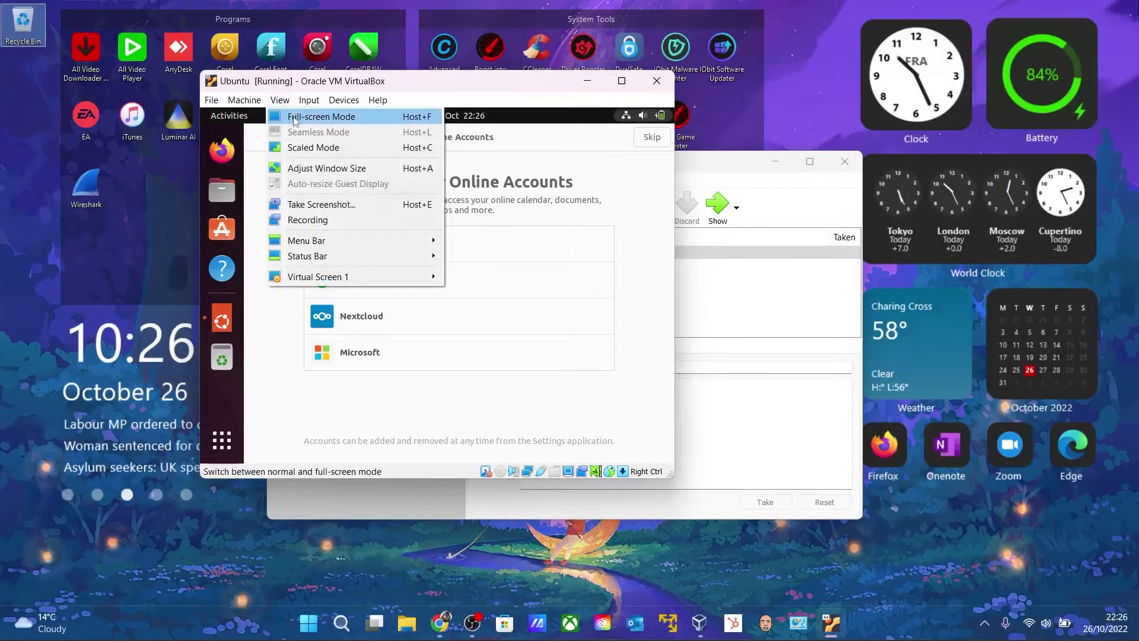
{"action": "left_click", "coordinate": [314, 117]}
{"action": "left_click", "coordinate": [407, 342]}
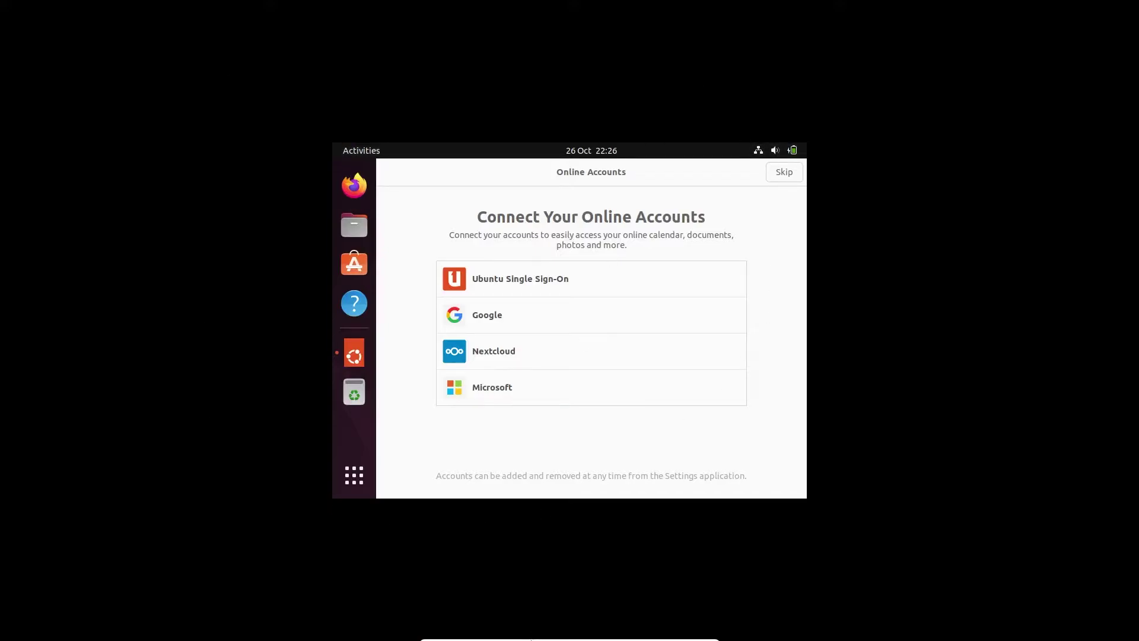
Exit full-screen back to a regular window and open the VM's Devices menu
{"action": "left_click", "coordinate": [517, 634]}
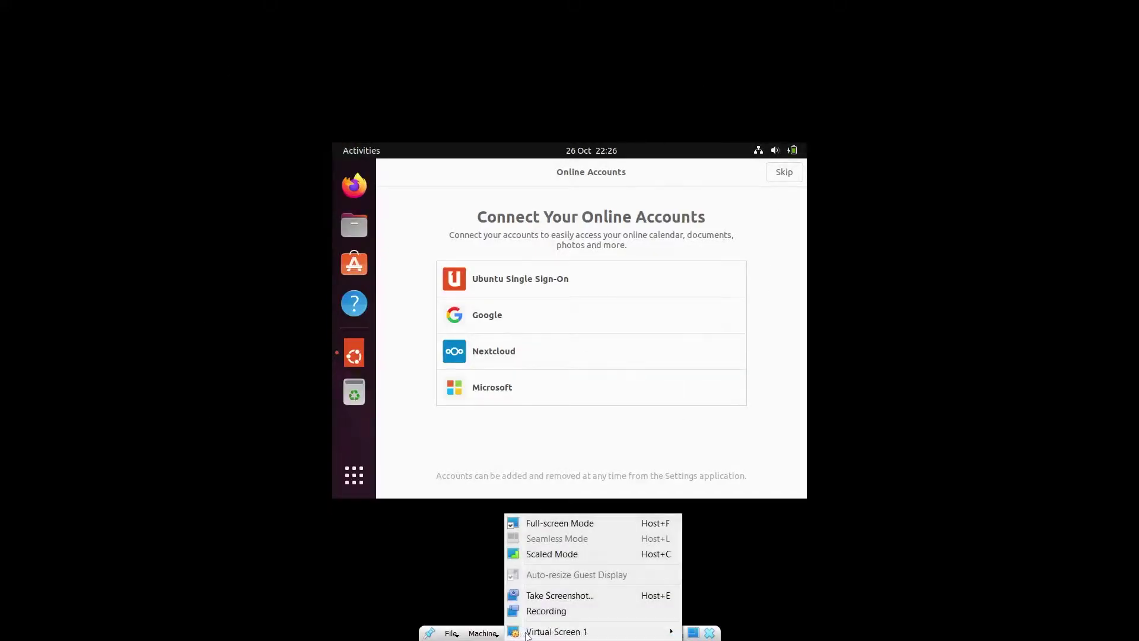
{"action": "left_click", "coordinate": [549, 520]}
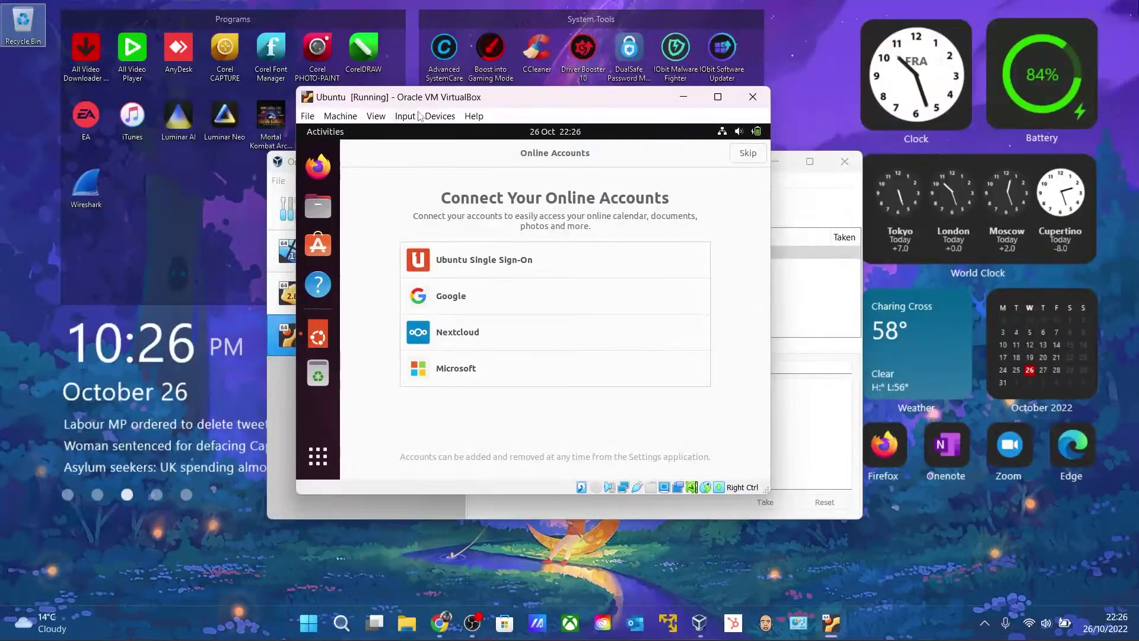
{"action": "left_click", "coordinate": [406, 116]}
{"action": "mouse_move", "coordinate": [445, 119]}
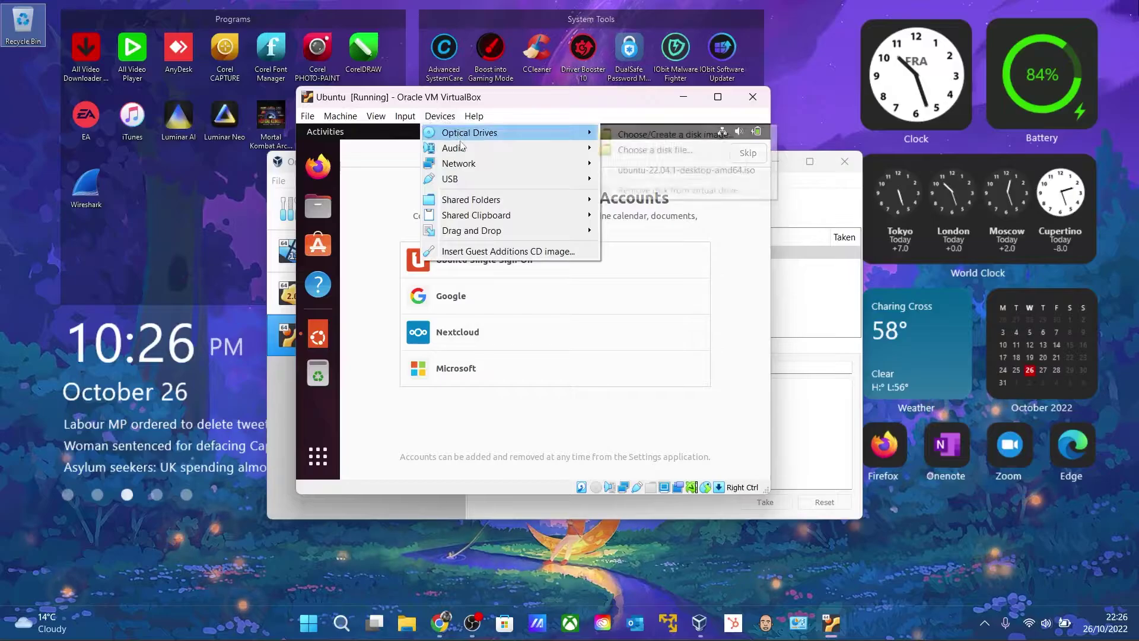
Insert the Guest Additions CD and run autorun.sh from the VBox_GAs disc as a program
{"action": "left_click", "coordinate": [499, 251]}
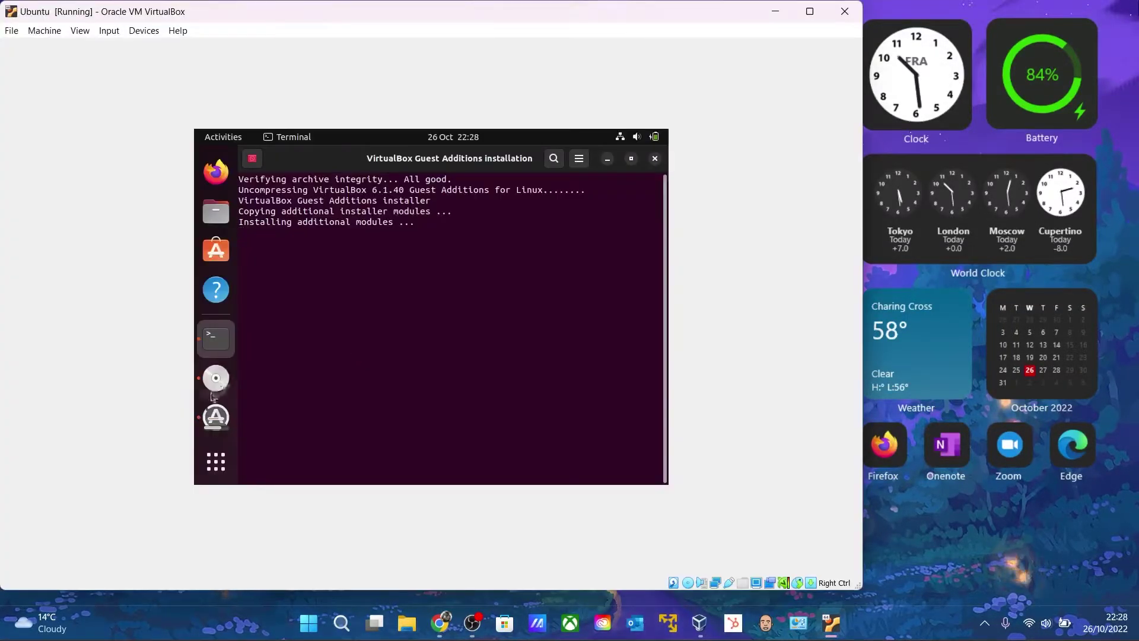
{"action": "left_click", "coordinate": [213, 390]}
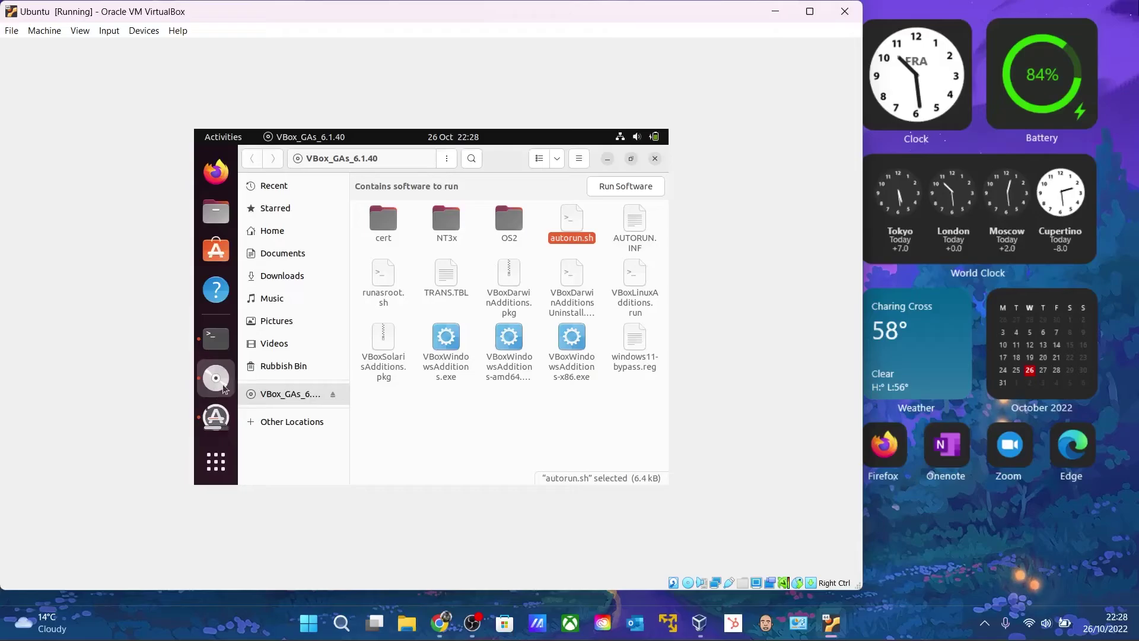
{"action": "right_click", "coordinate": [567, 227]}
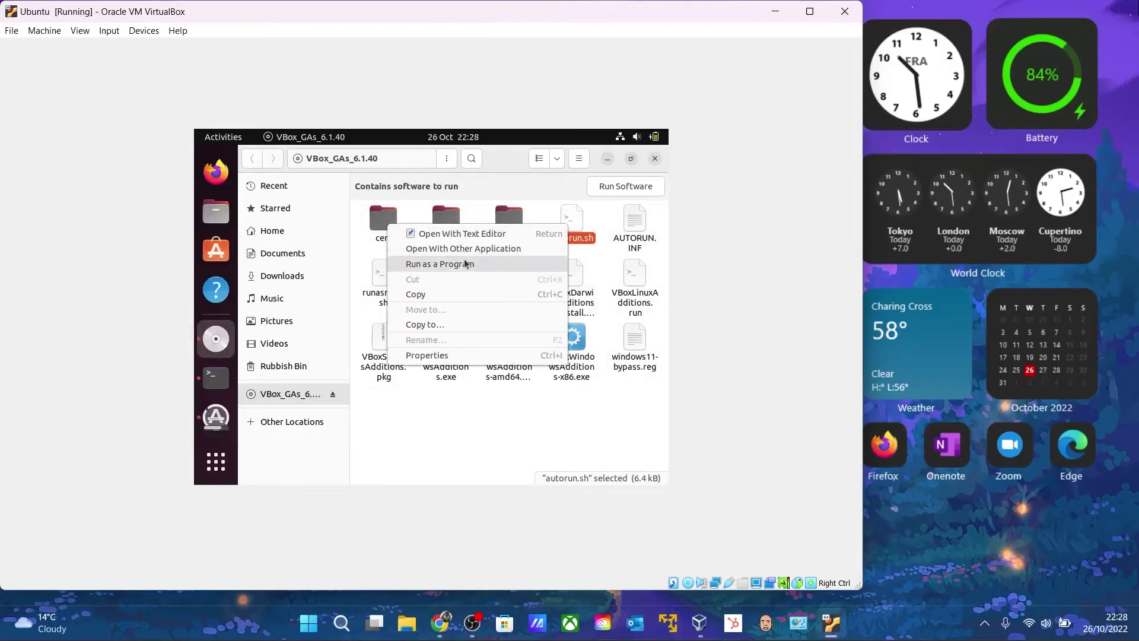
{"action": "left_click", "coordinate": [610, 160]}
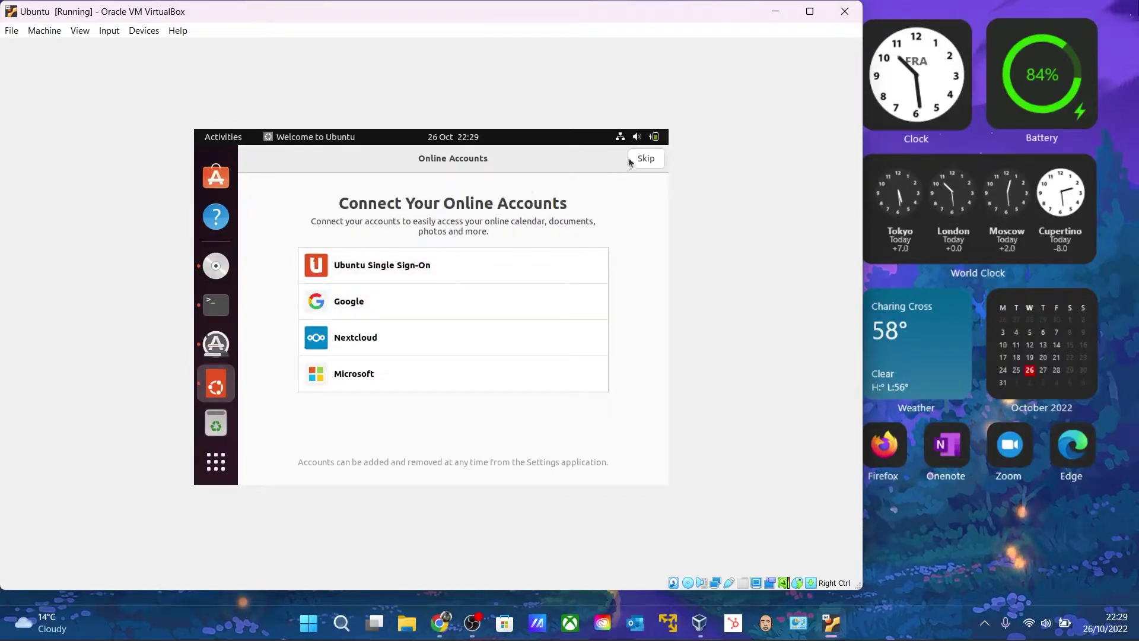
Check the Guest Additions installer output, then follow the Software Updater details log until the VM restarts
{"action": "left_click", "coordinate": [220, 345]}
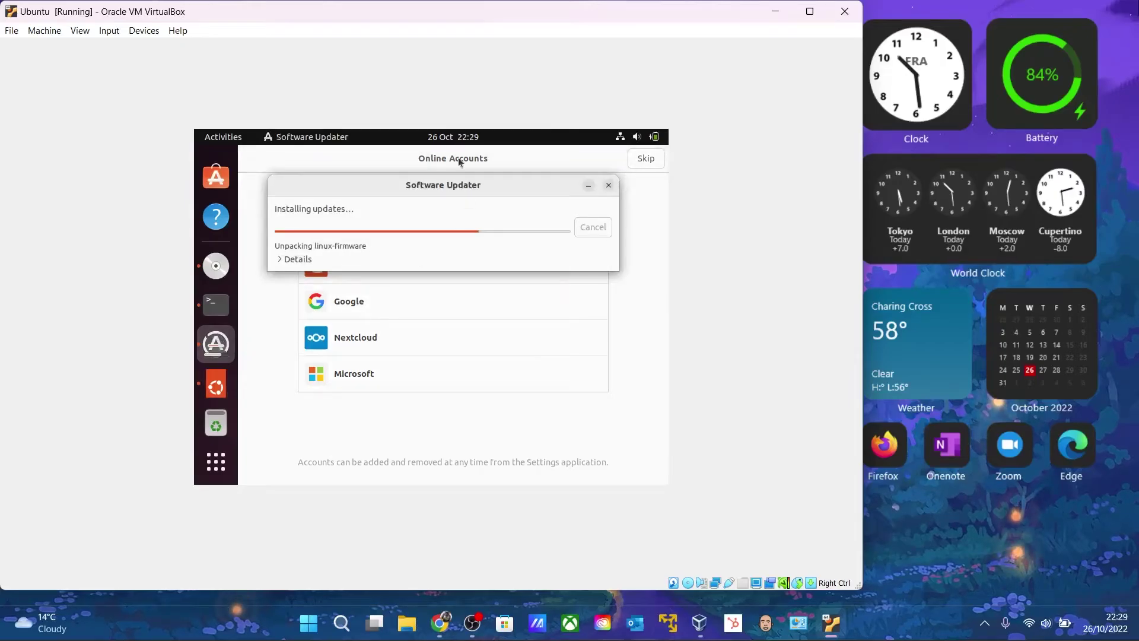
{"action": "left_click", "coordinate": [217, 305]}
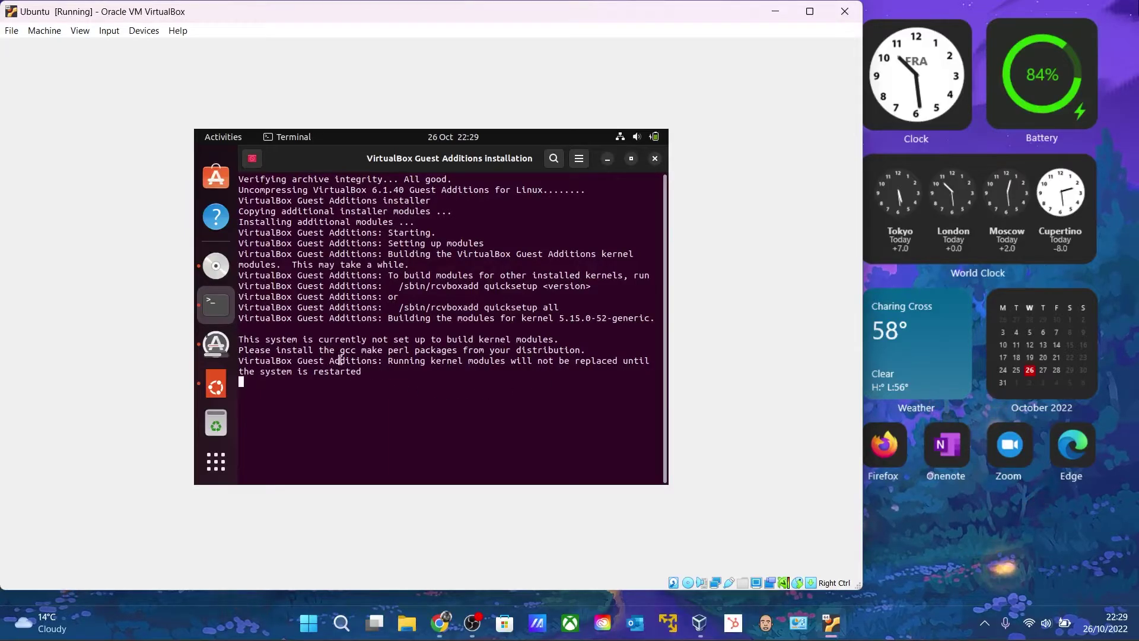
{"action": "left_click", "coordinate": [608, 159]}
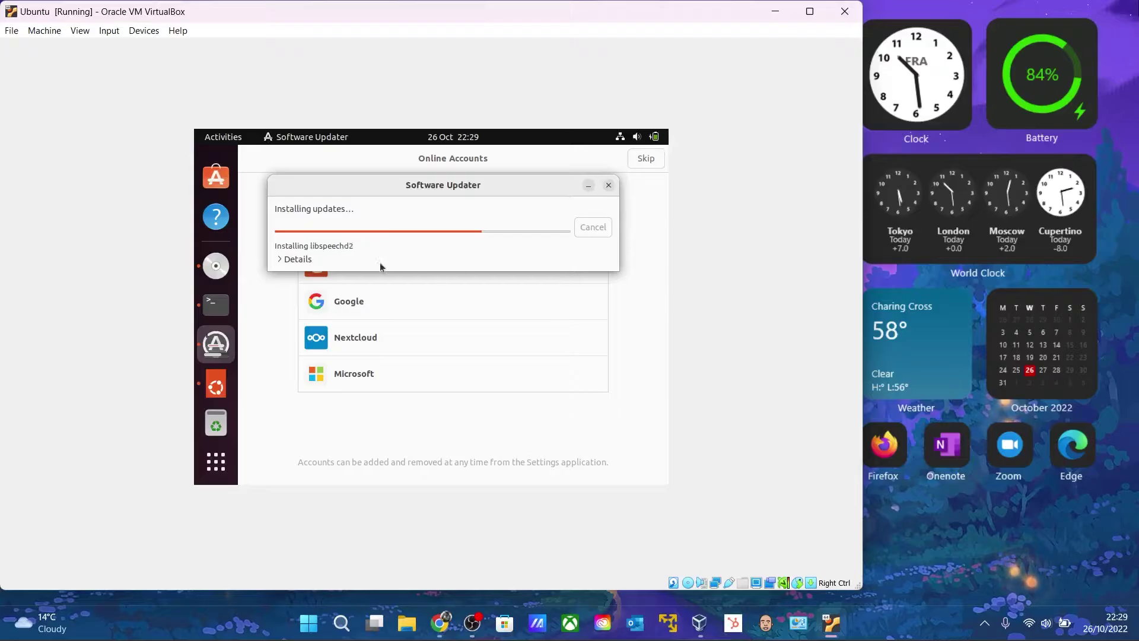
{"action": "left_click", "coordinate": [294, 258]}
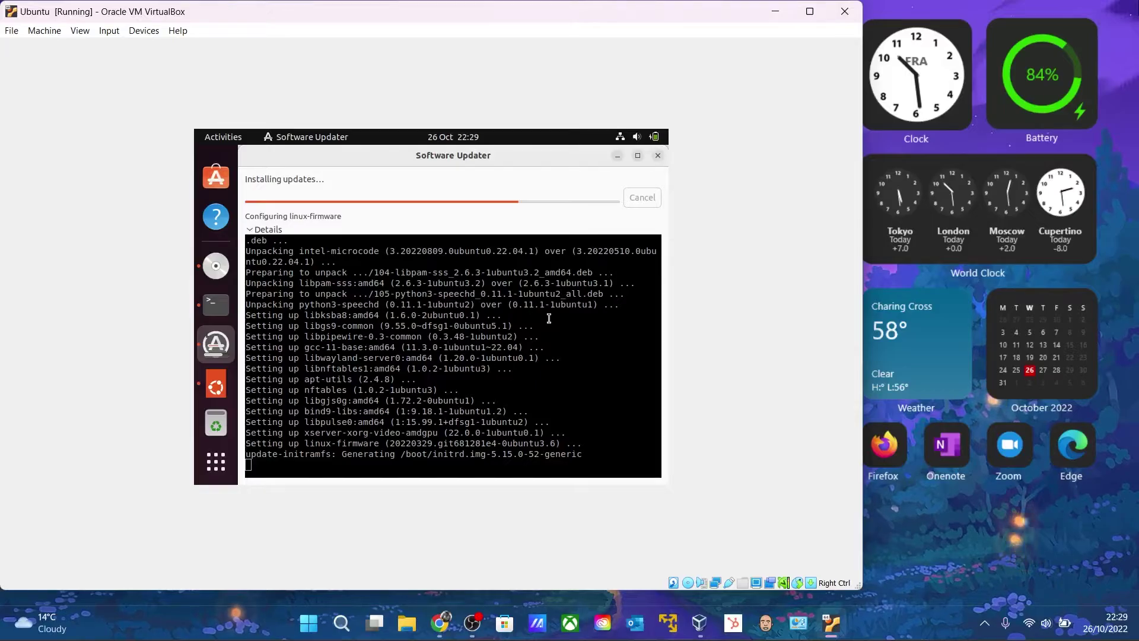
{"action": "left_click", "coordinate": [477, 633]}
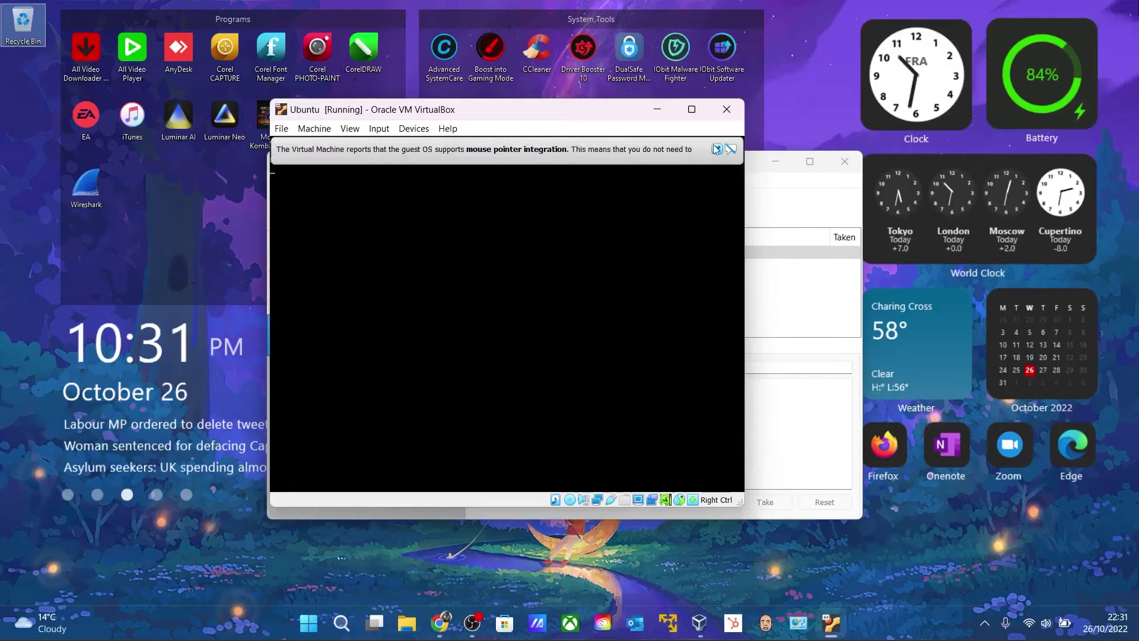
Dismiss the mouse-integration notice and log in to Ubuntu with the account password
{"action": "left_click", "coordinate": [716, 149]}
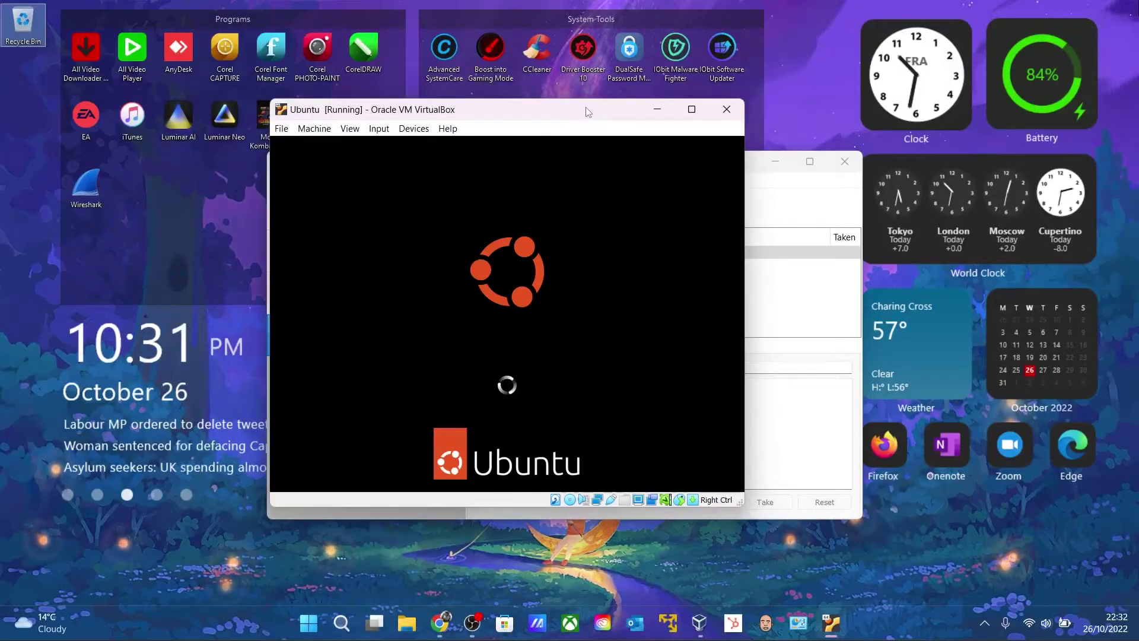
{"action": "left_click_drag", "start_coordinate": [588, 112], "coordinate": [614, 118]}
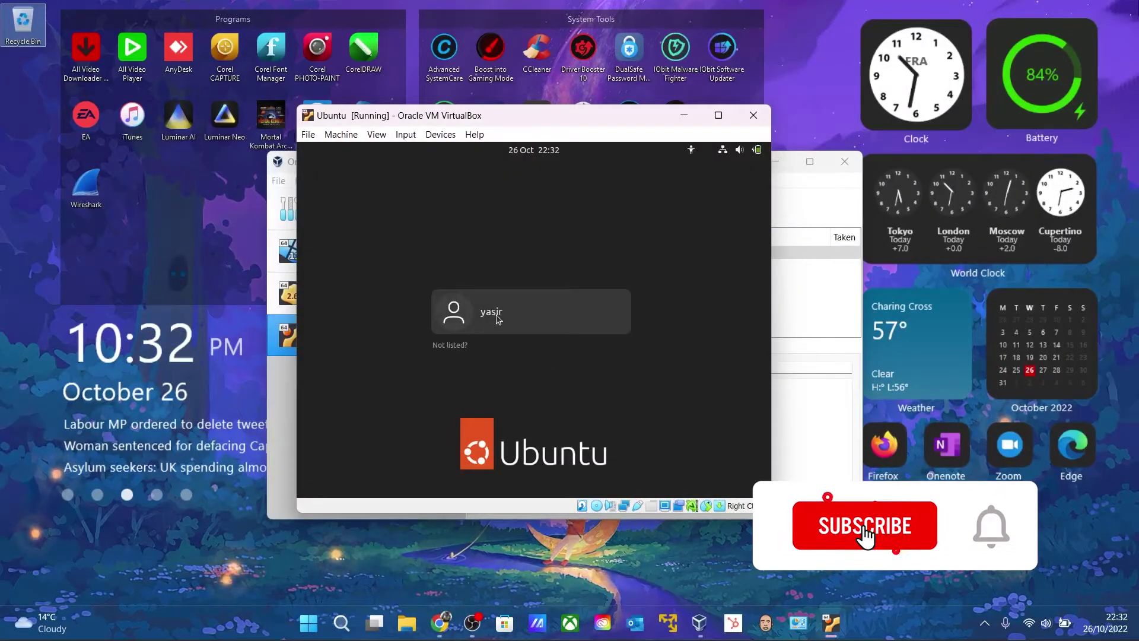
{"action": "left_click", "coordinate": [492, 318]}
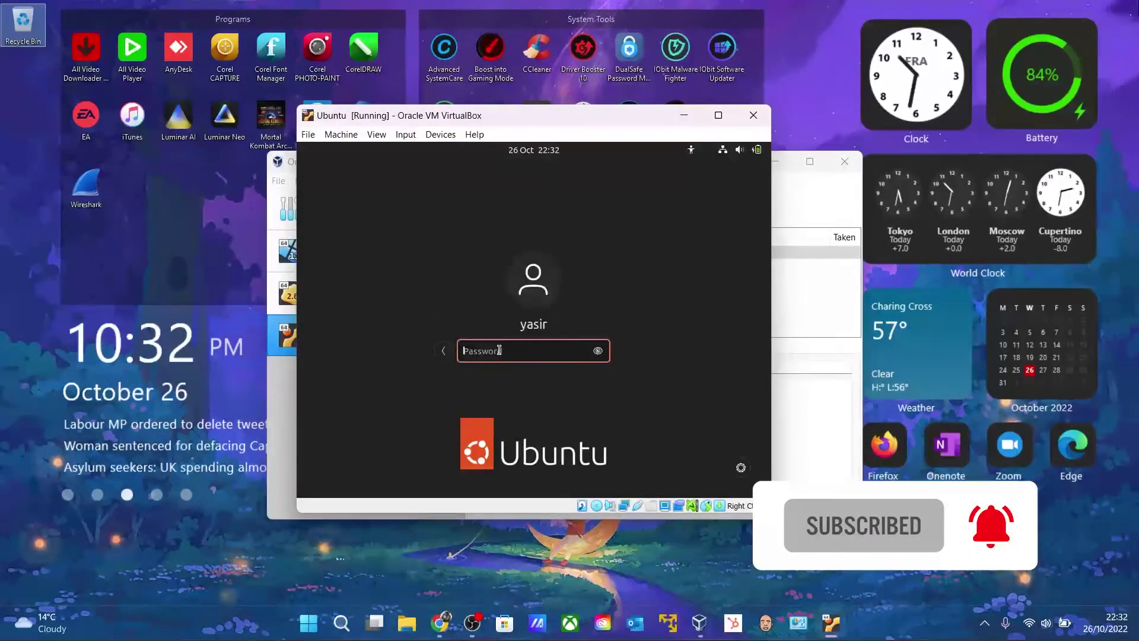
{"action": "type", "text": "••••••••••"}
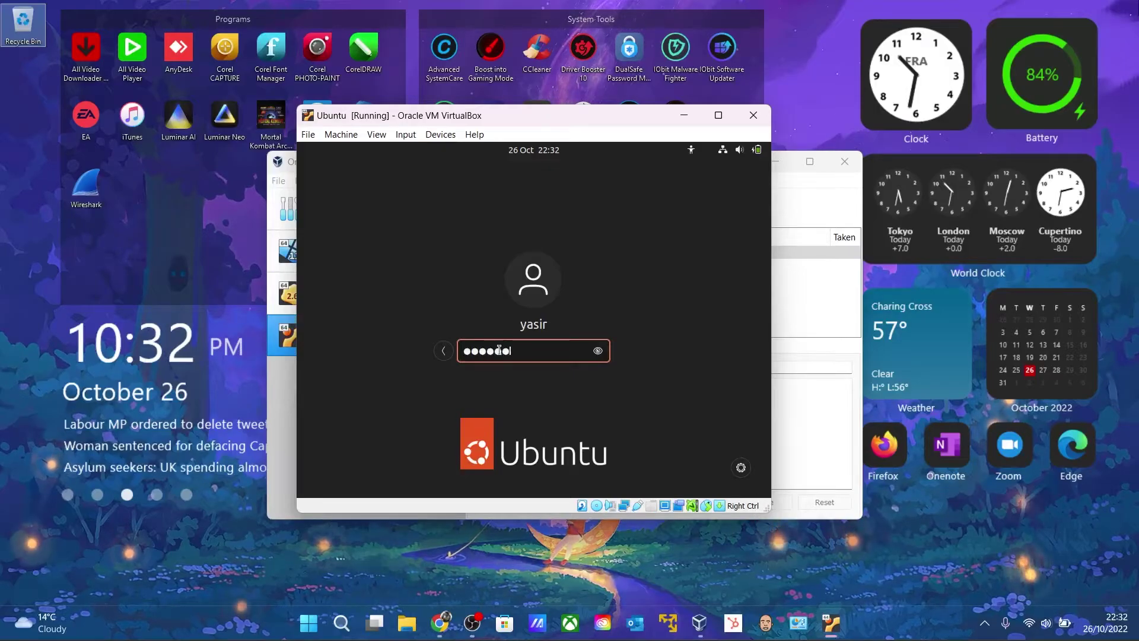
{"action": "key", "text": "Return"}
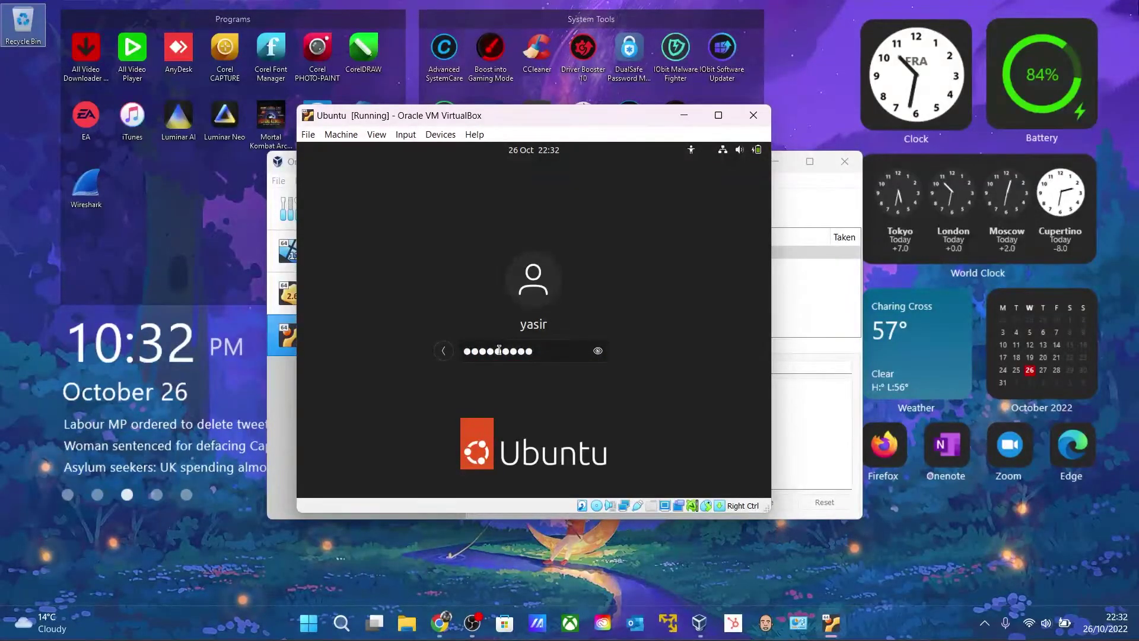
Put the VM into full-screen mode from the View menu and confirm with Switch
{"action": "left_click", "coordinate": [376, 135]}
{"action": "left_click", "coordinate": [377, 135]}
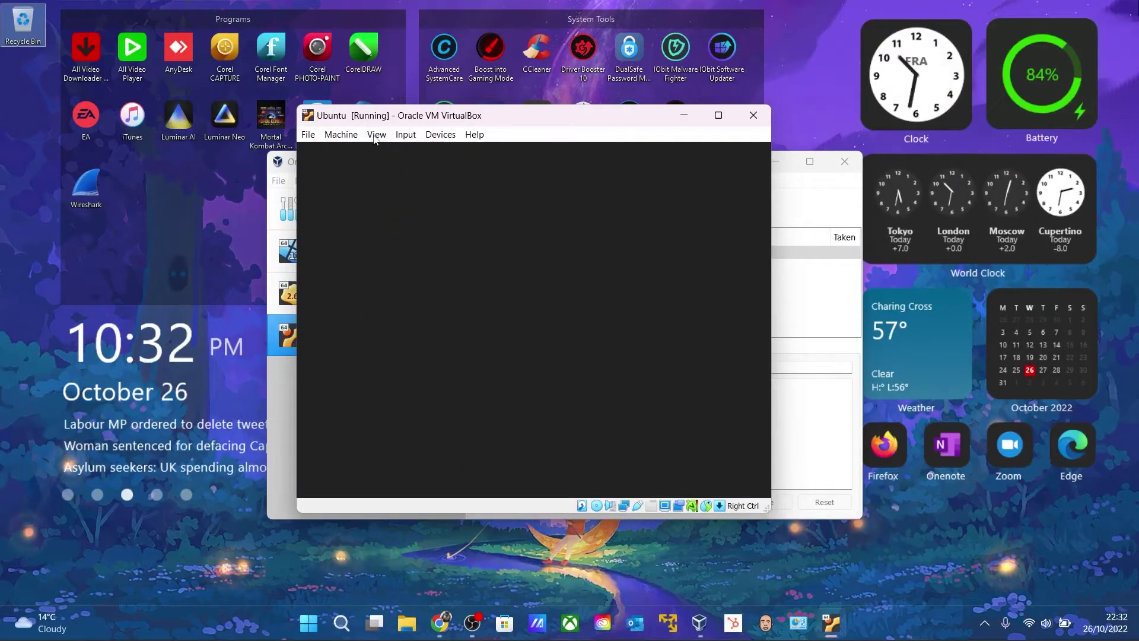
{"action": "left_click", "coordinate": [376, 135]}
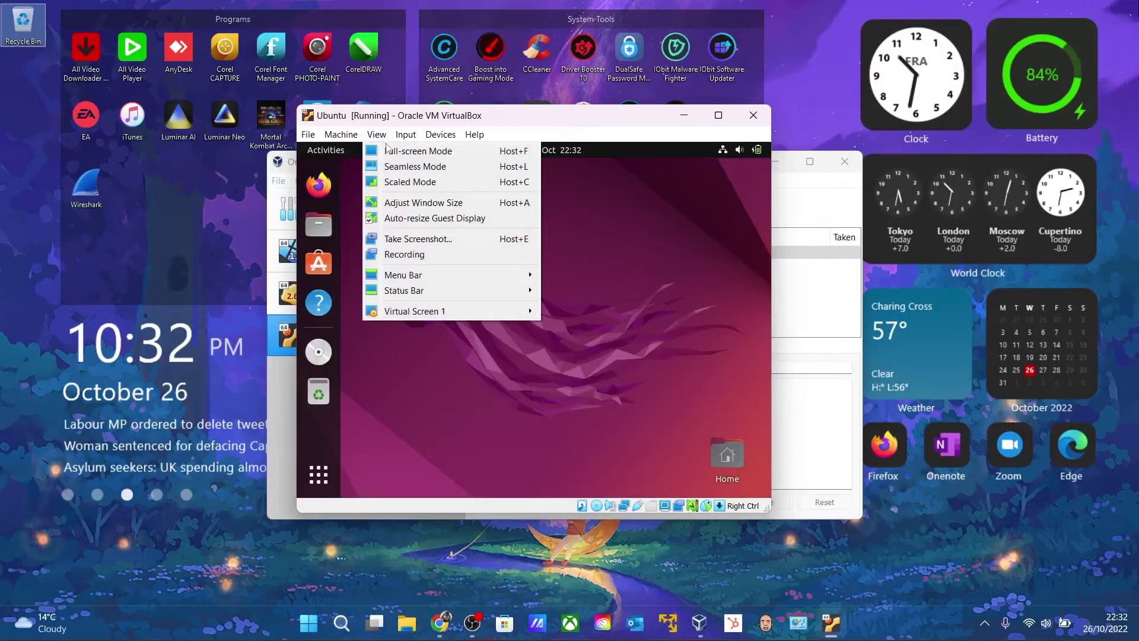
{"action": "left_click", "coordinate": [440, 154]}
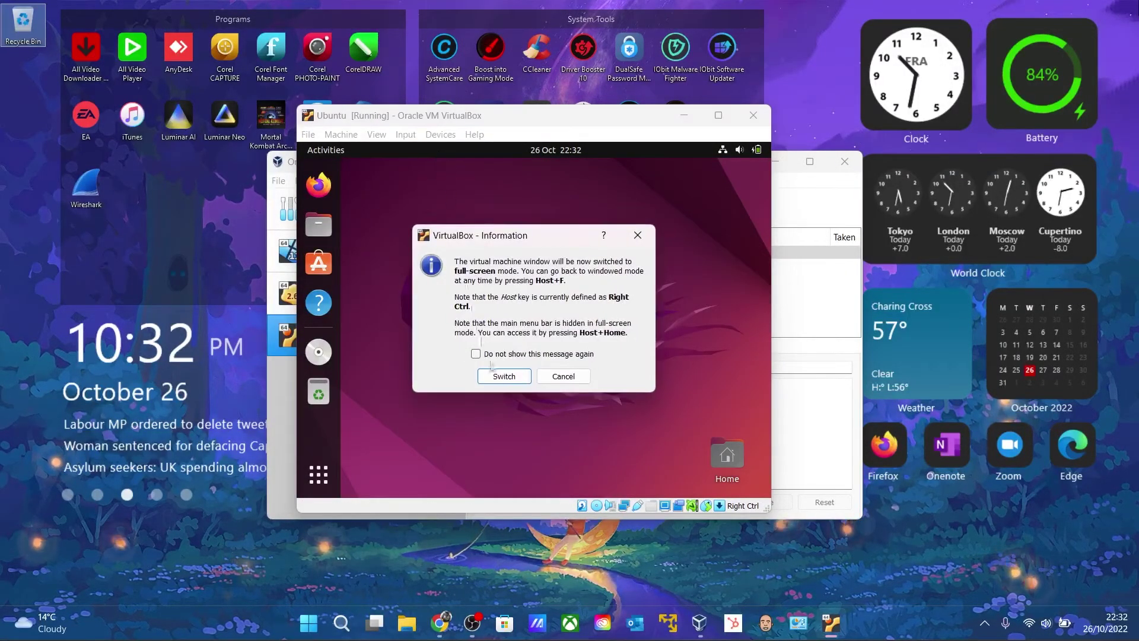
{"action": "left_click", "coordinate": [507, 377]}
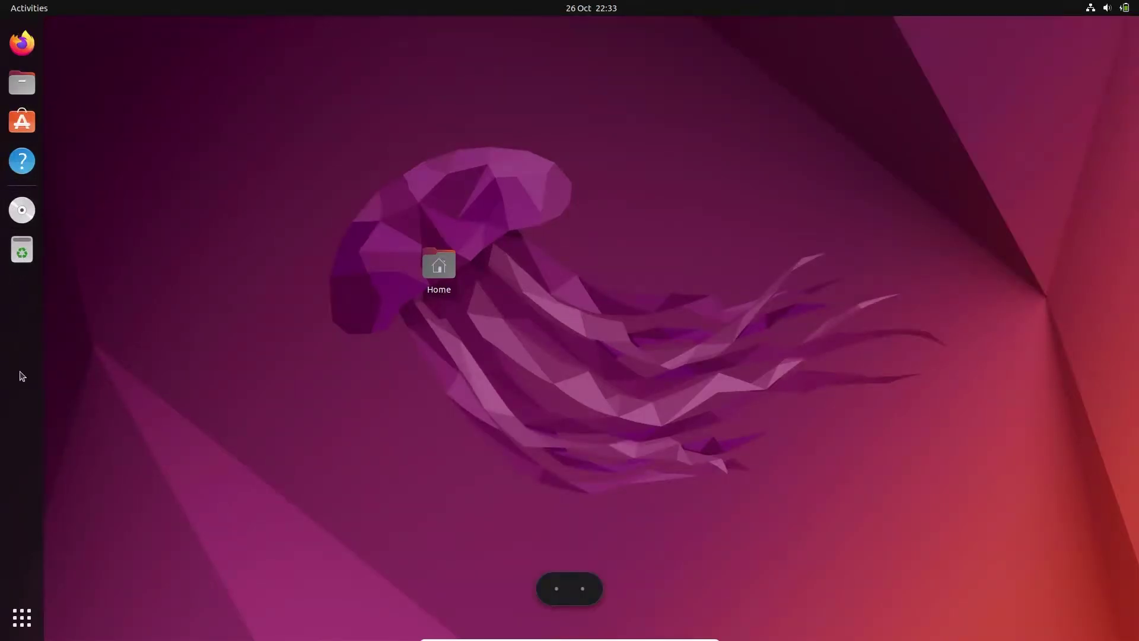
Launch Terminal, become root with sudo su, and clear the screen
{"action": "left_click", "coordinate": [22, 617]}
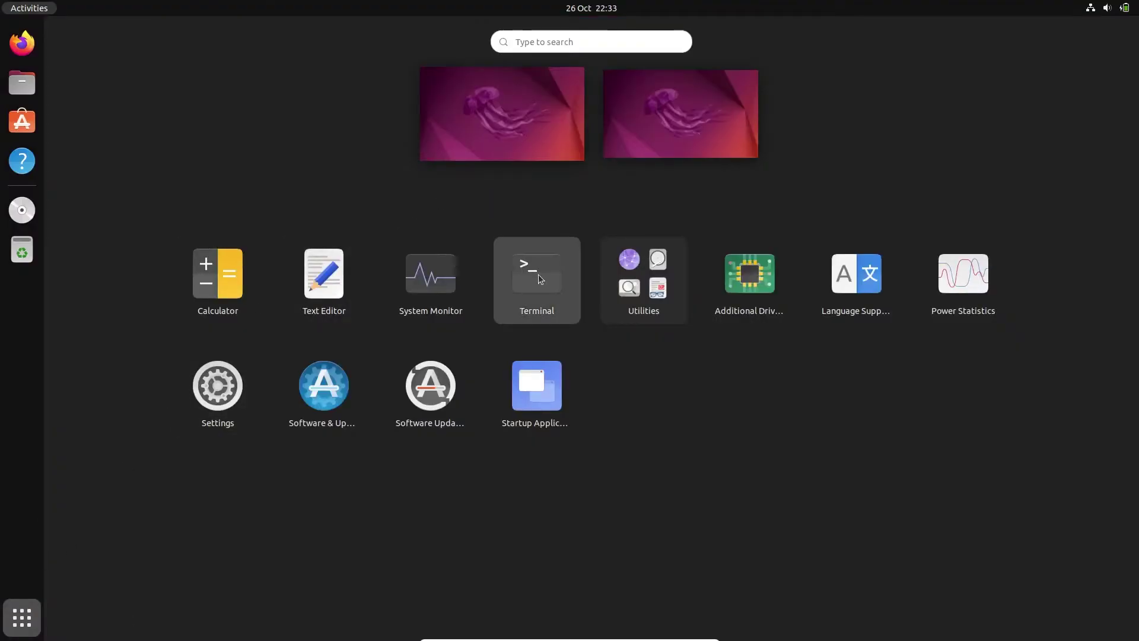
{"action": "left_click", "coordinate": [539, 274]}
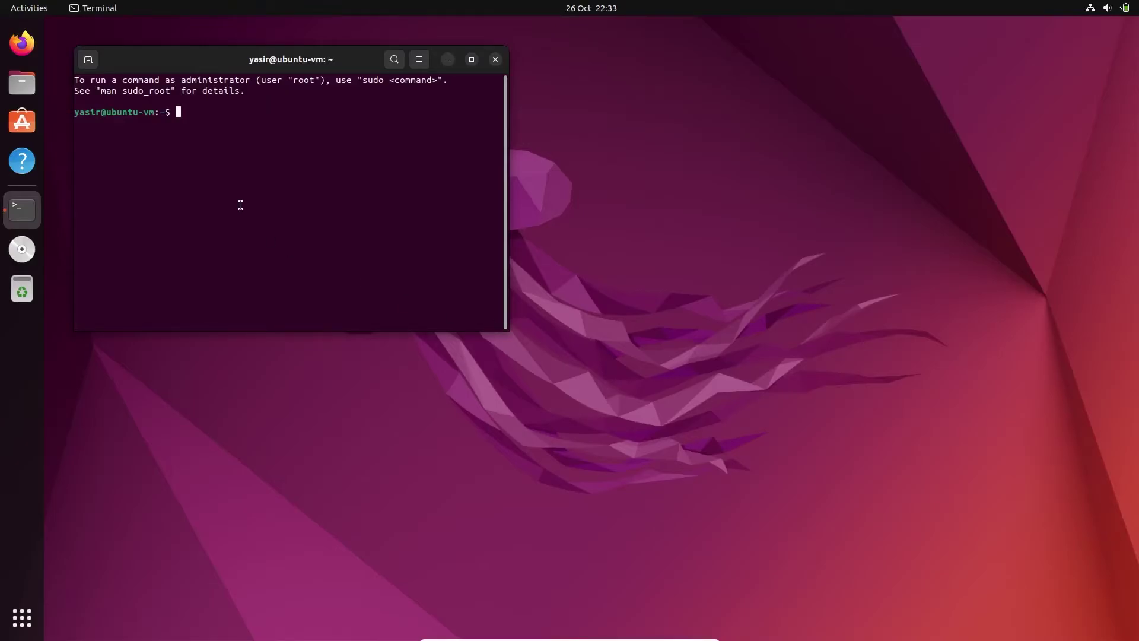
{"action": "type", "text": "sudo su"}
{"action": "key", "text": "Return"}
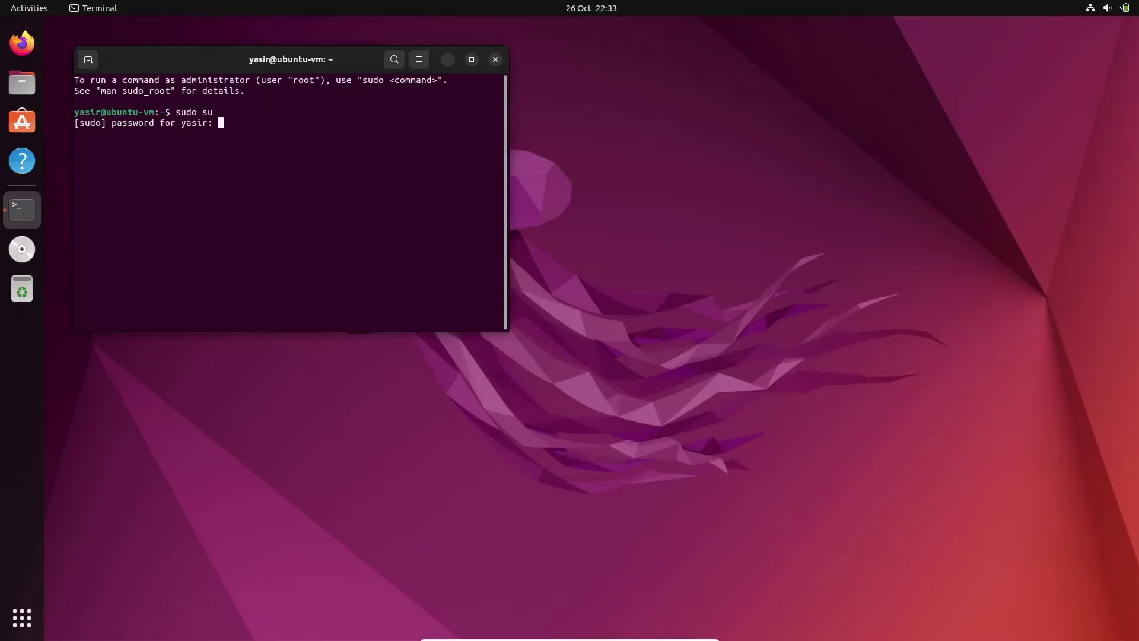
{"action": "key", "text": "Return"}
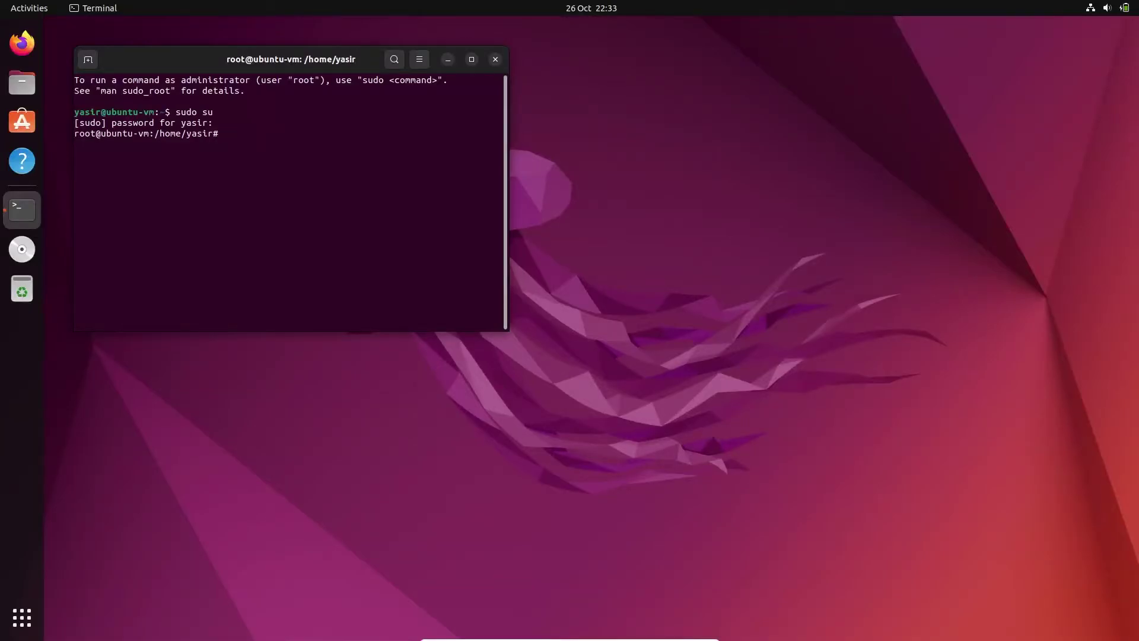
{"action": "type", "text": "clear"}
{"action": "key", "text": "Return"}
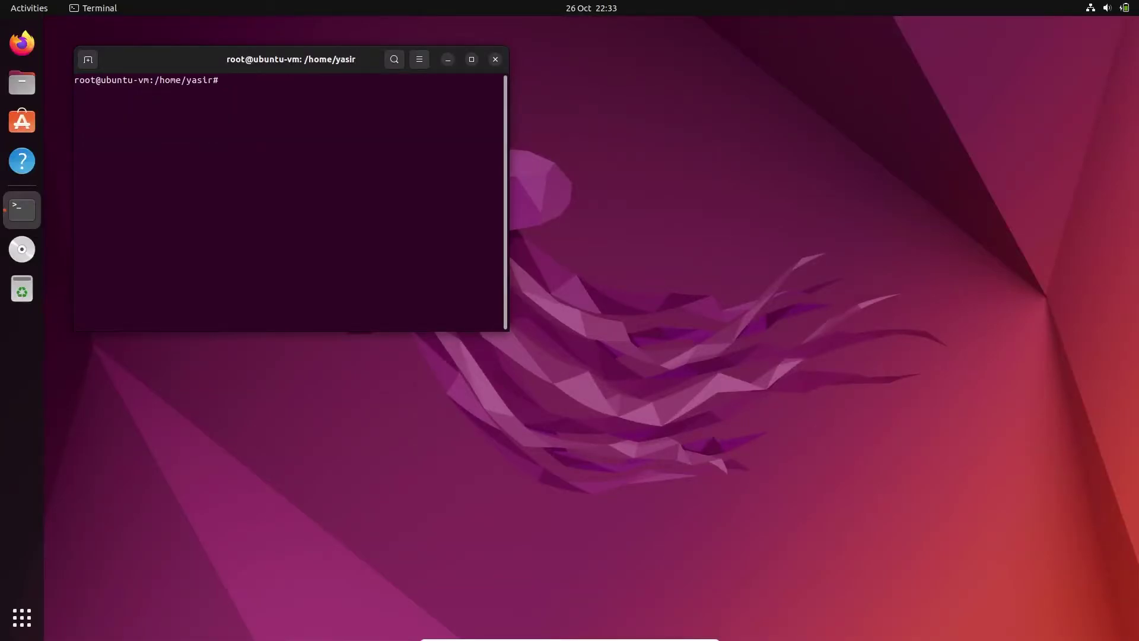
Change to the / directory, confirm it with pwd, and clear the screen
{"action": "type", "text": "cd /"}
{"action": "key", "text": "Return"}
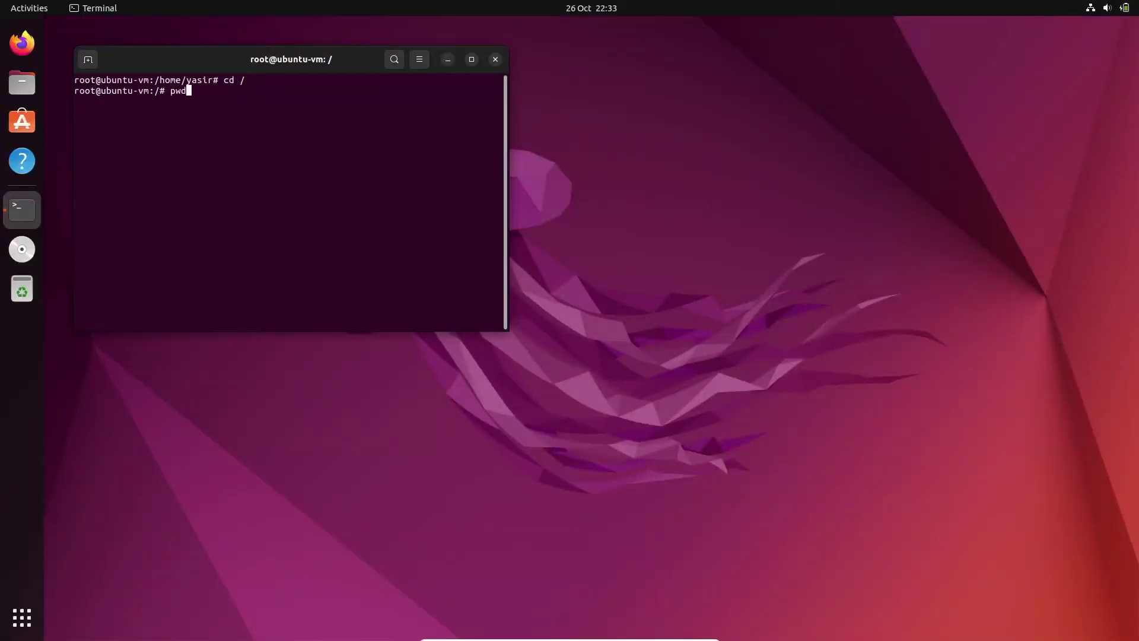
{"action": "type", "text": "pwd"}
{"action": "key", "text": "Return"}
{"action": "type", "text": "clear"}
{"action": "key", "text": "Return"}
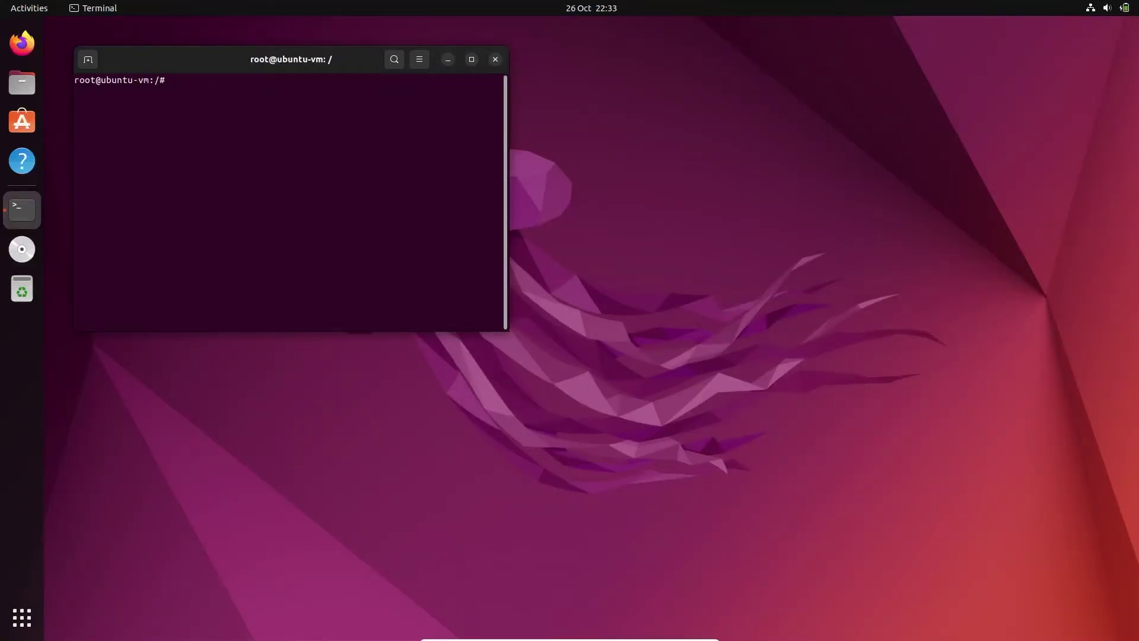
Refresh the package lists with apt-get update, then clear the output
{"action": "type", "text": "apt-get update"}
{"action": "key", "text": "Return"}
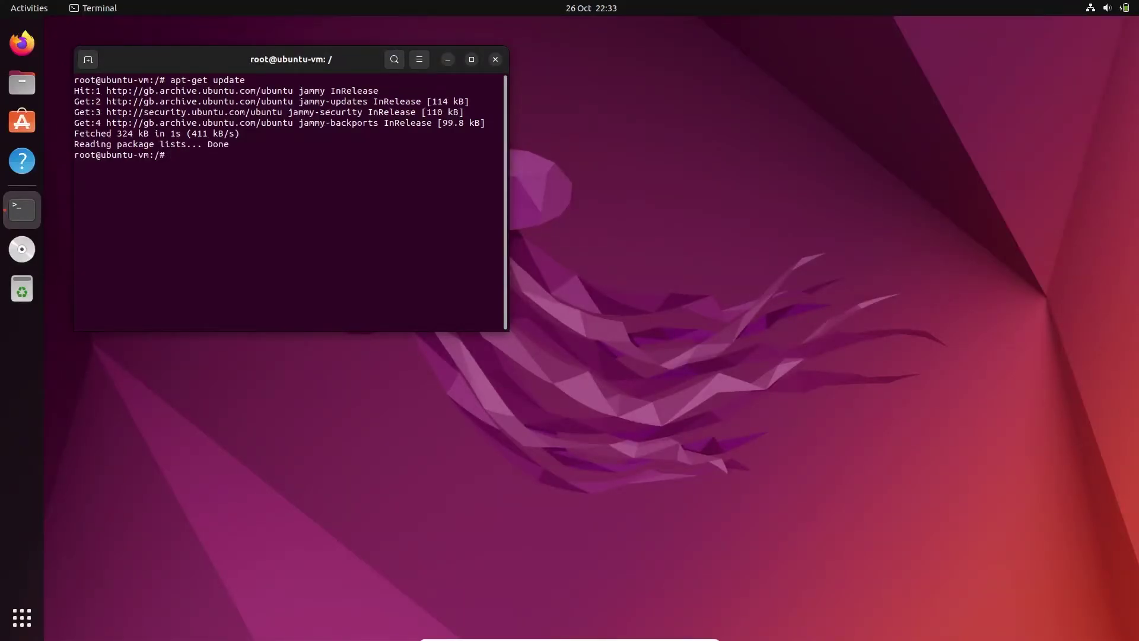
{"action": "type", "text": "clear"}
{"action": "key", "text": "Return"}
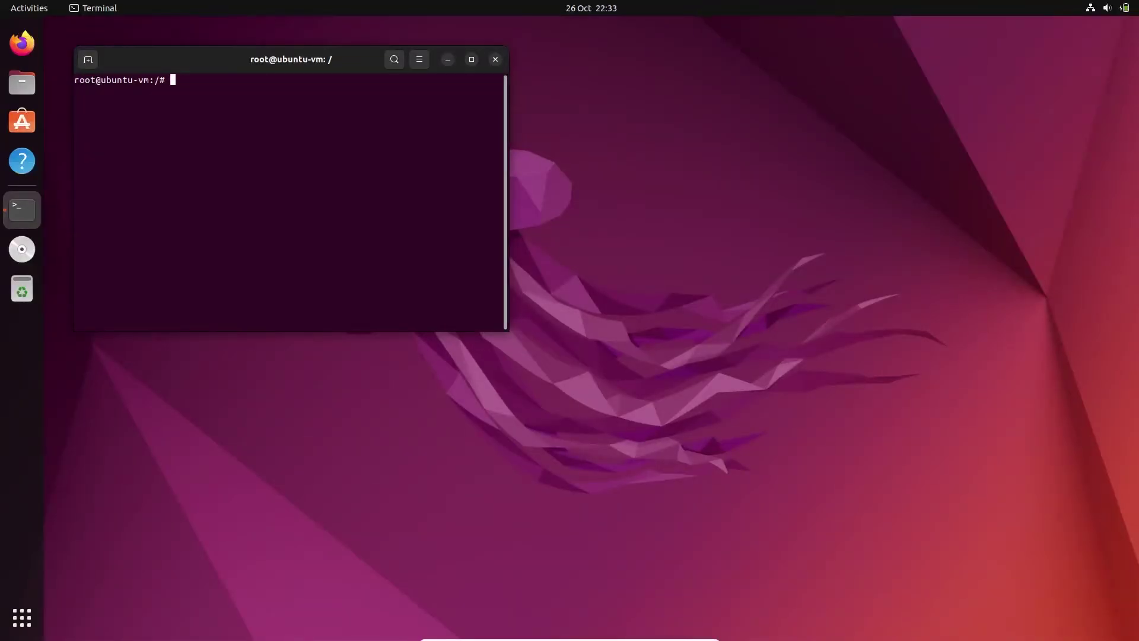
Run apt-get full-upgrade, accept the continue prompt, and erase stray characters at the prompt
{"action": "type", "text": "apt-get full-upgrade"}
{"action": "key", "text": "Return"}
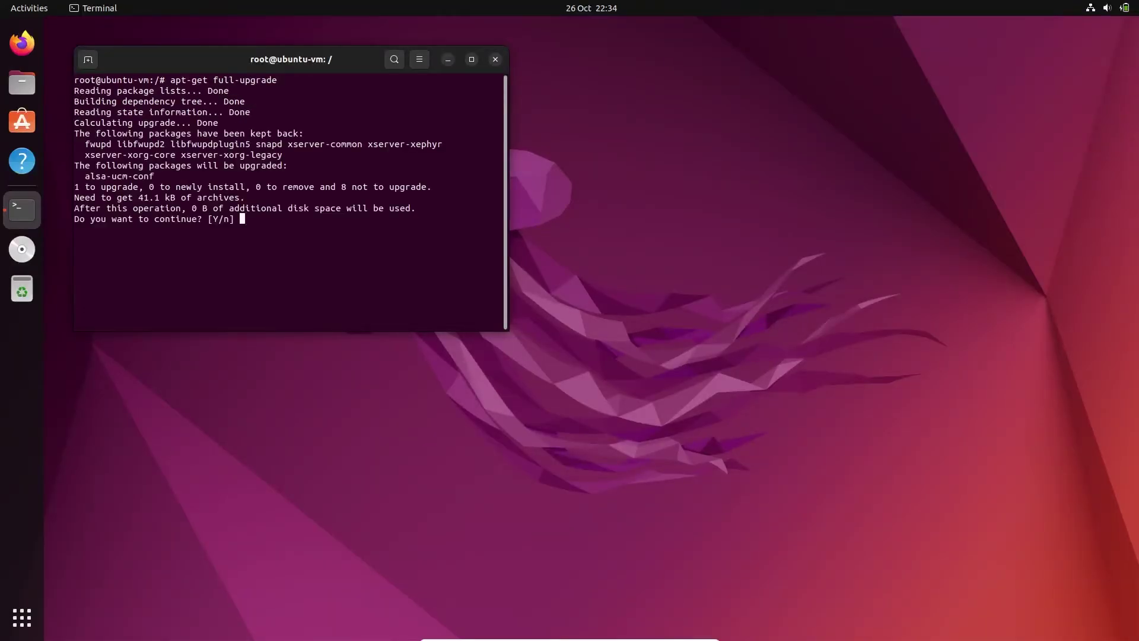
{"action": "key", "text": "Return"}
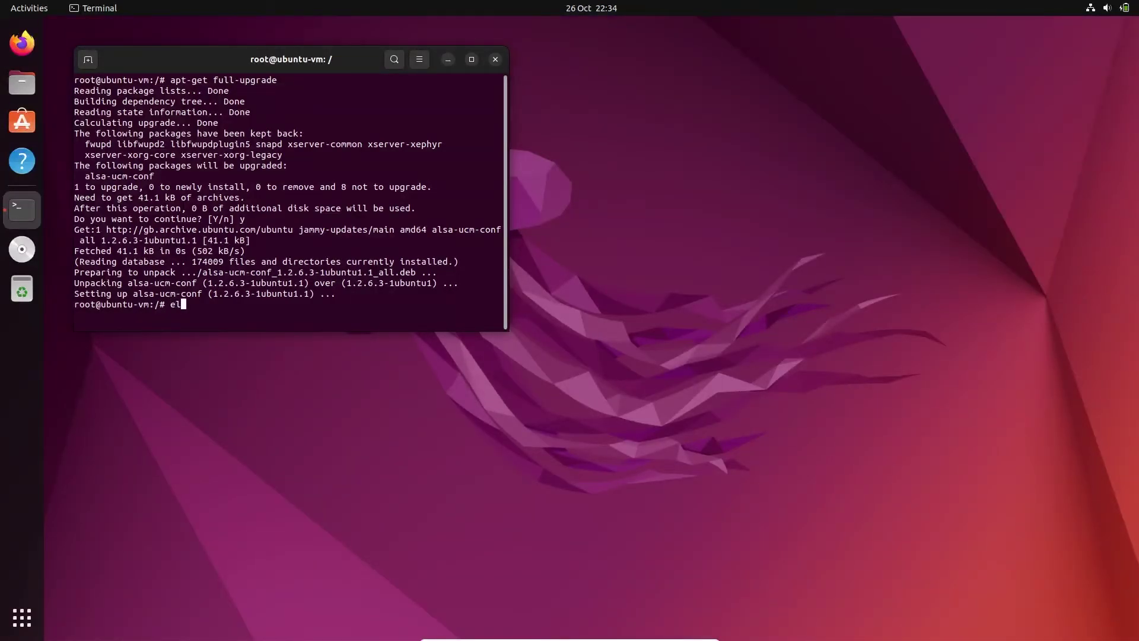
{"action": "key", "text": "BackSpace"}
{"action": "key", "text": "BackSpace"}
Launch Ubuntu Software from the dock and minimize the Terminal window
{"action": "left_click", "coordinate": [22, 123]}
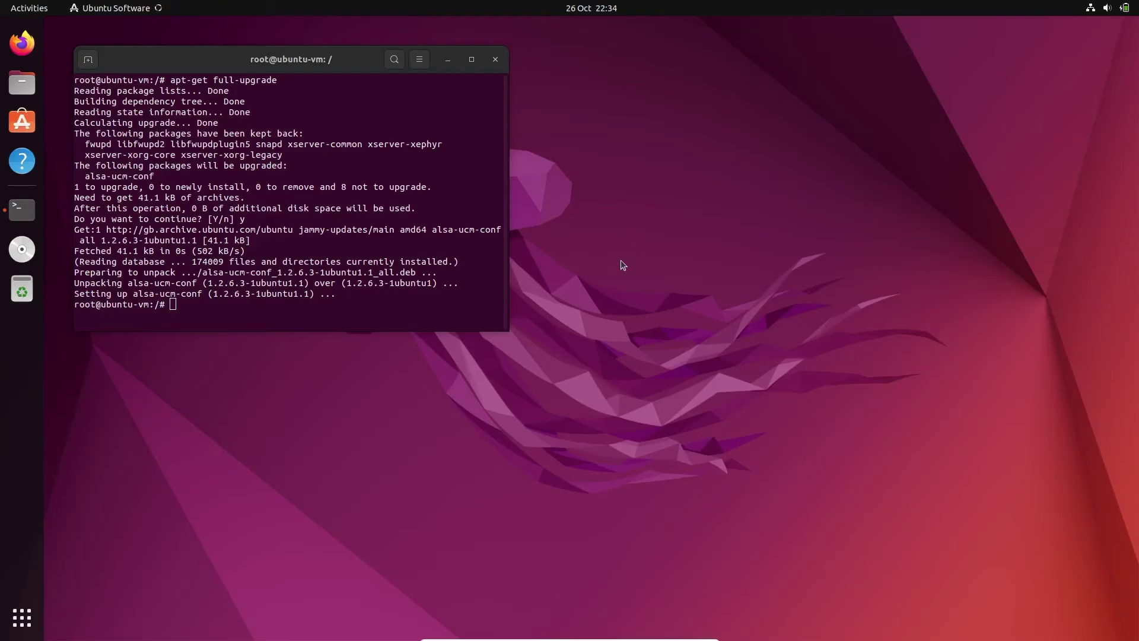
{"action": "left_click", "coordinate": [449, 60]}
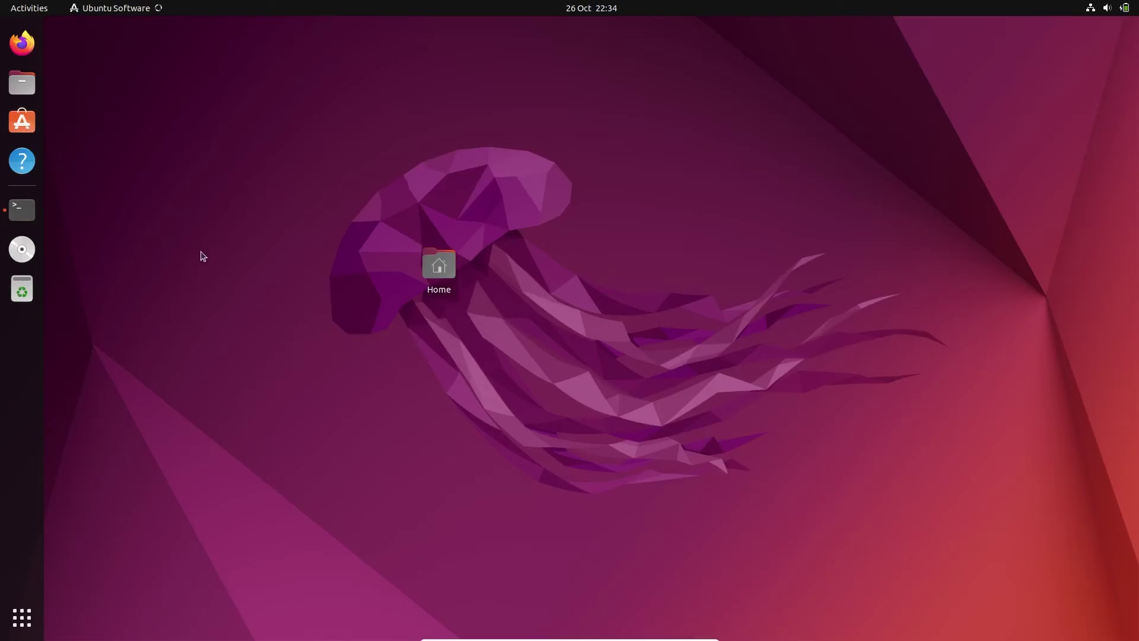
{"action": "right_click", "coordinate": [235, 212]}
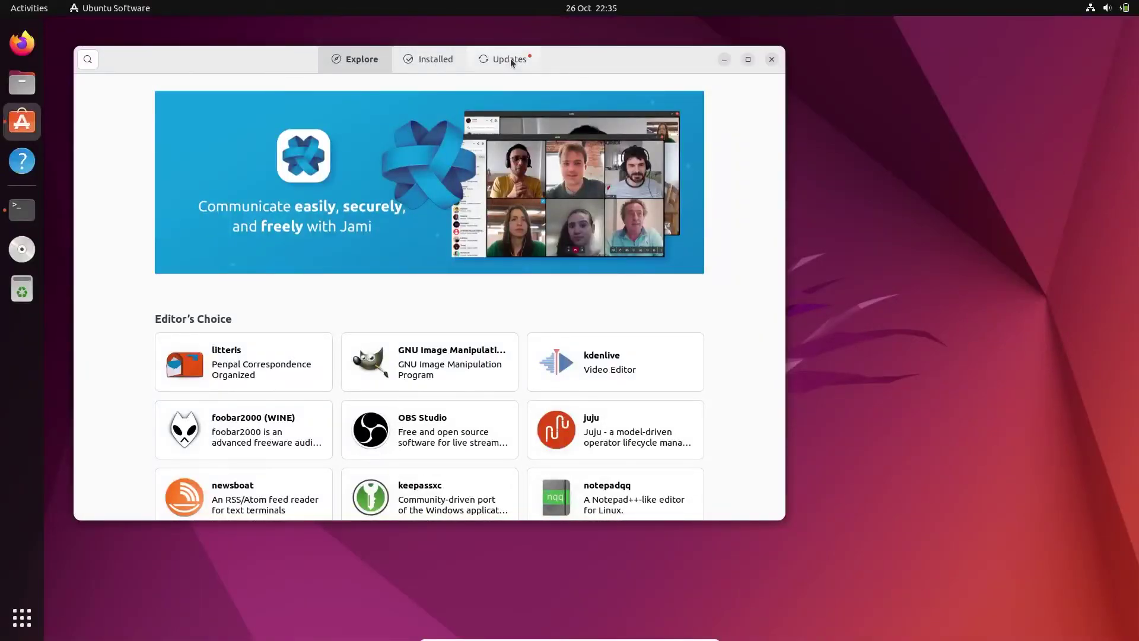
Search for vlc, open VLC's details and check its Source, then close Ubuntu Software
{"action": "left_click", "coordinate": [88, 59]}
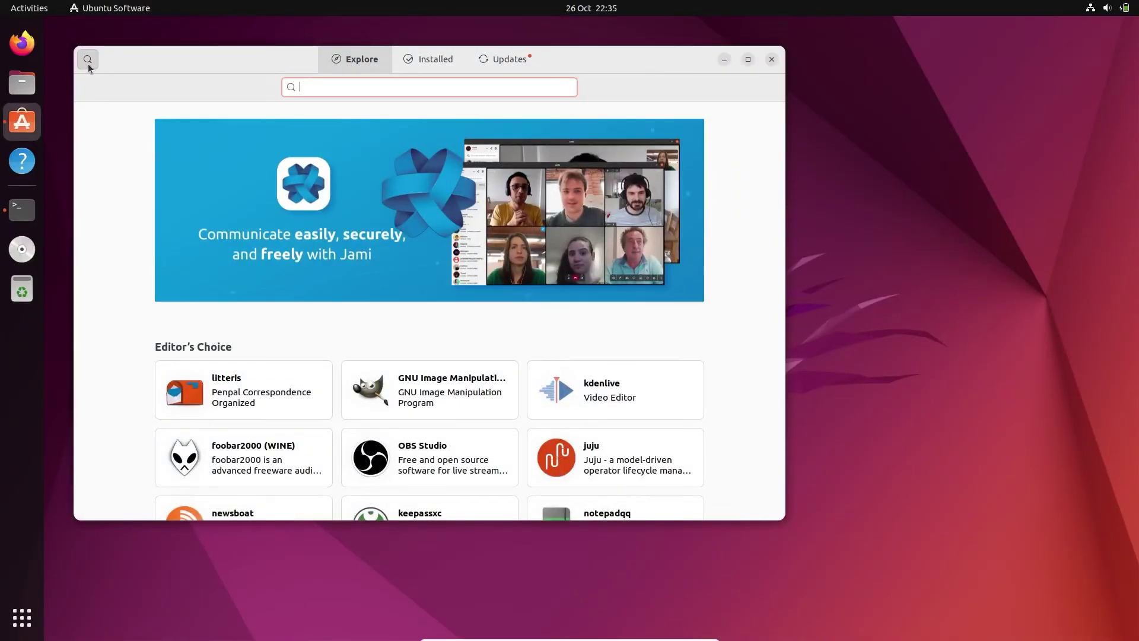
{"action": "type", "text": "vlc"}
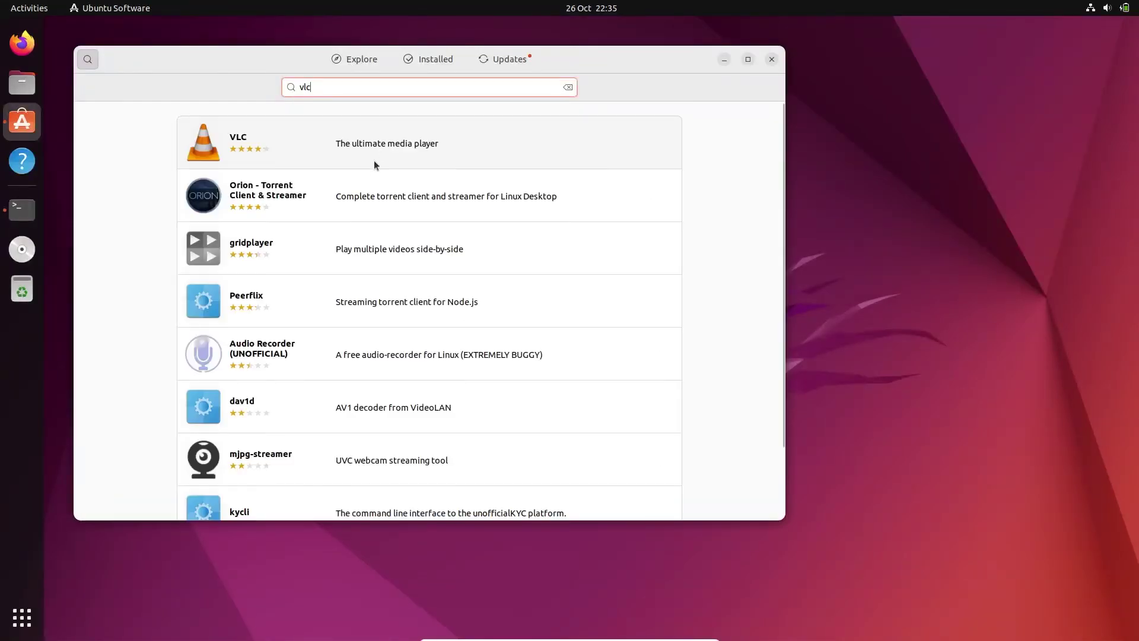
{"action": "left_click", "coordinate": [407, 152]}
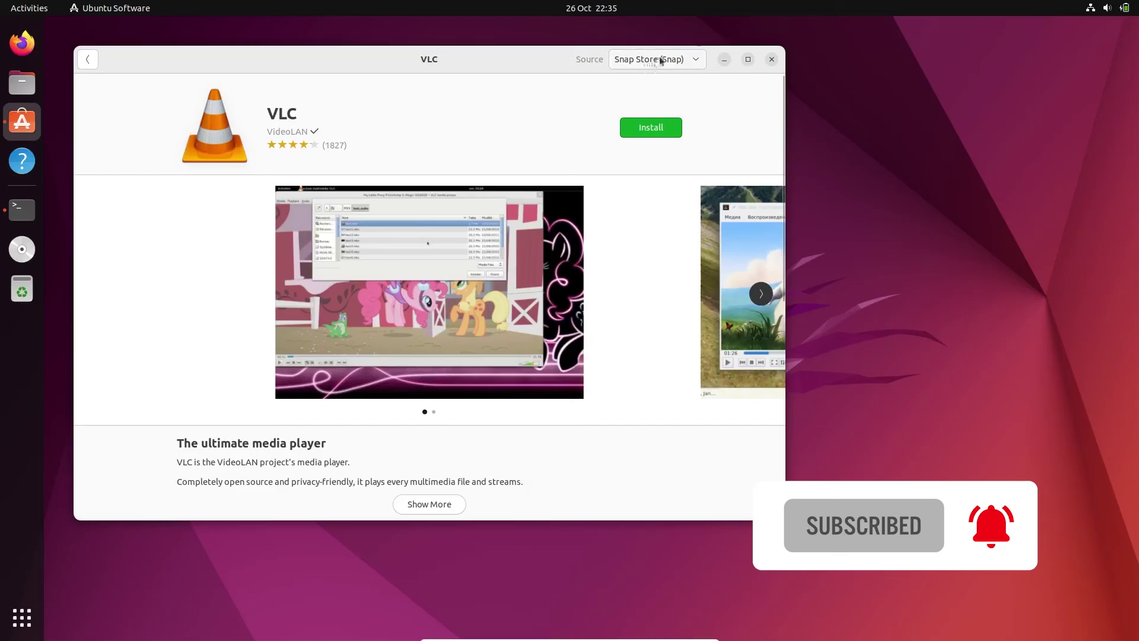
{"action": "left_click", "coordinate": [660, 59]}
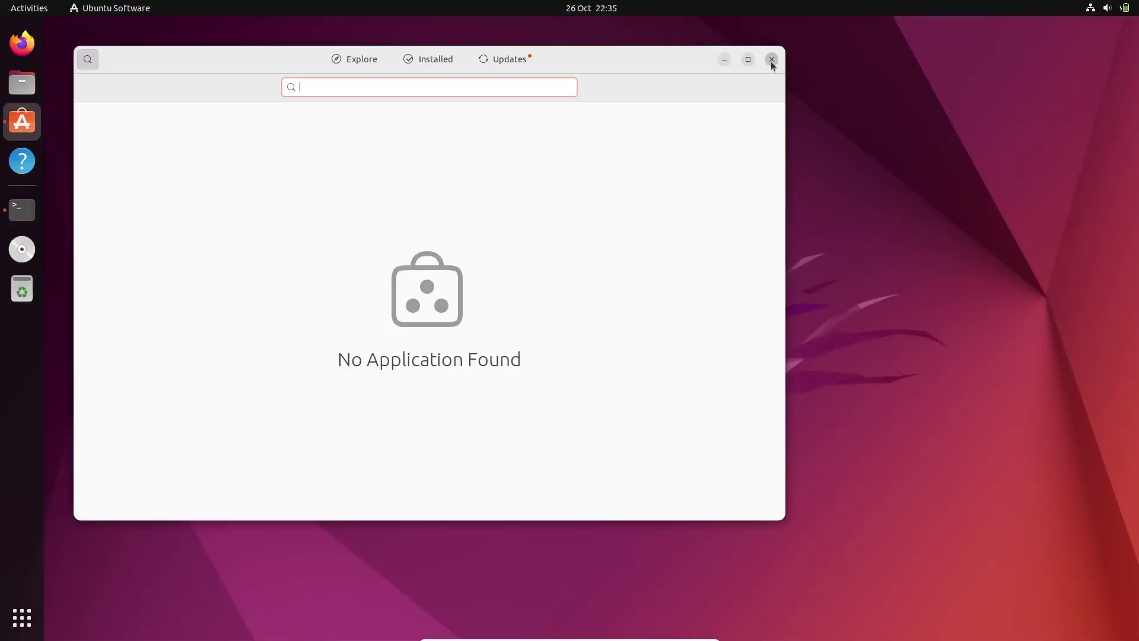
{"action": "left_click", "coordinate": [771, 58]}
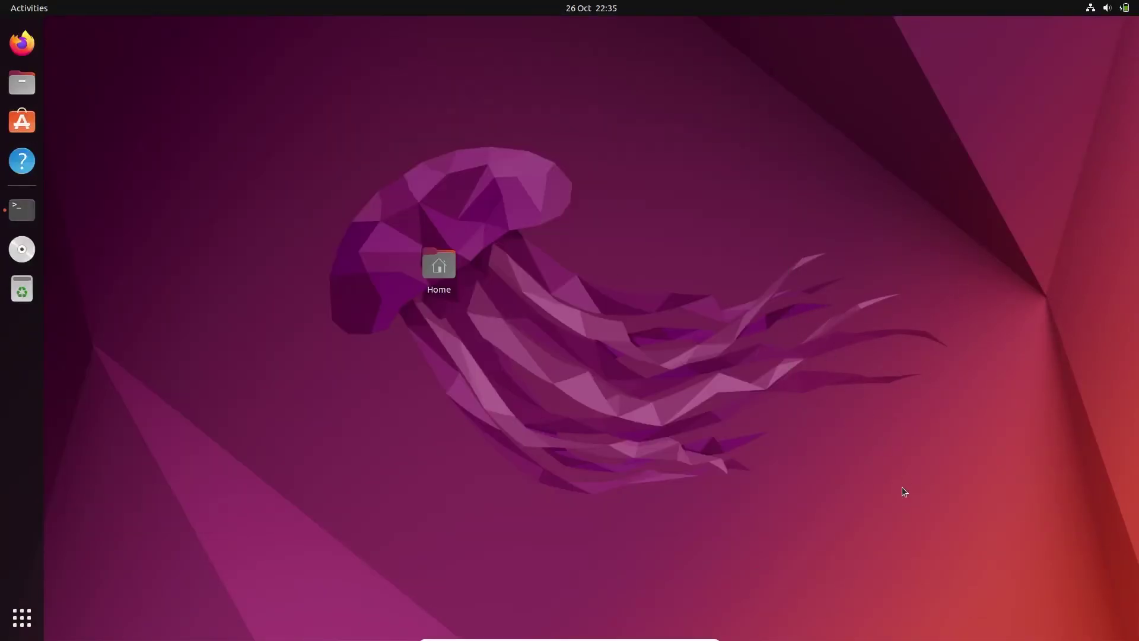